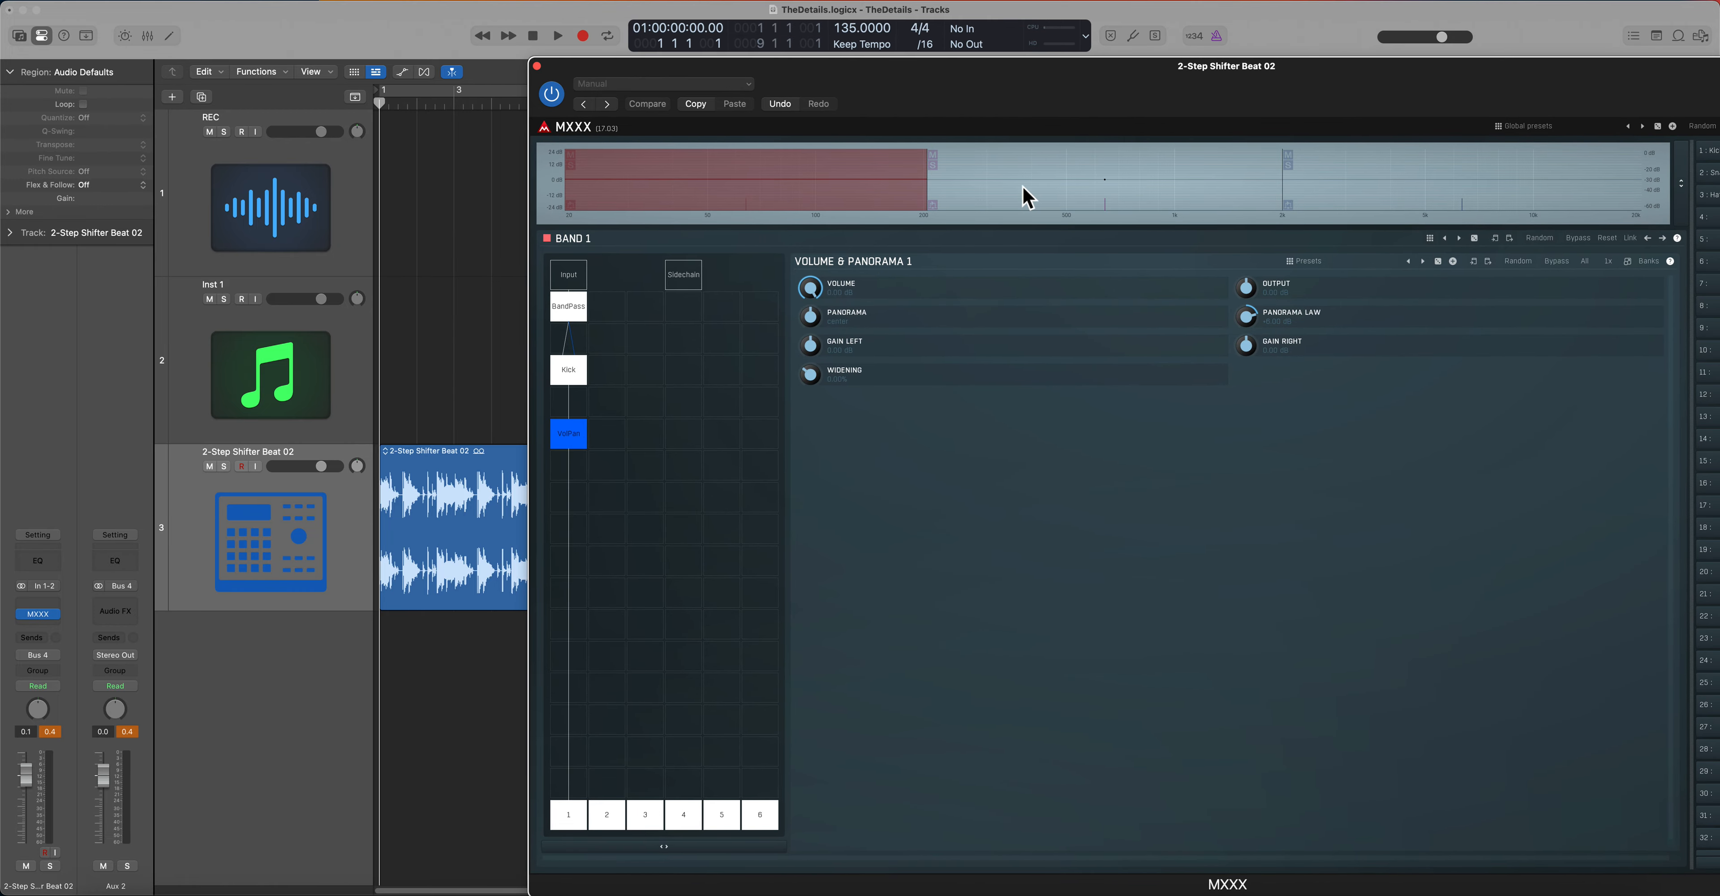
Inspect the module chains of band 2 and band 3, then return to band 1.
{"action": "left_click", "coordinate": [1087, 204]}
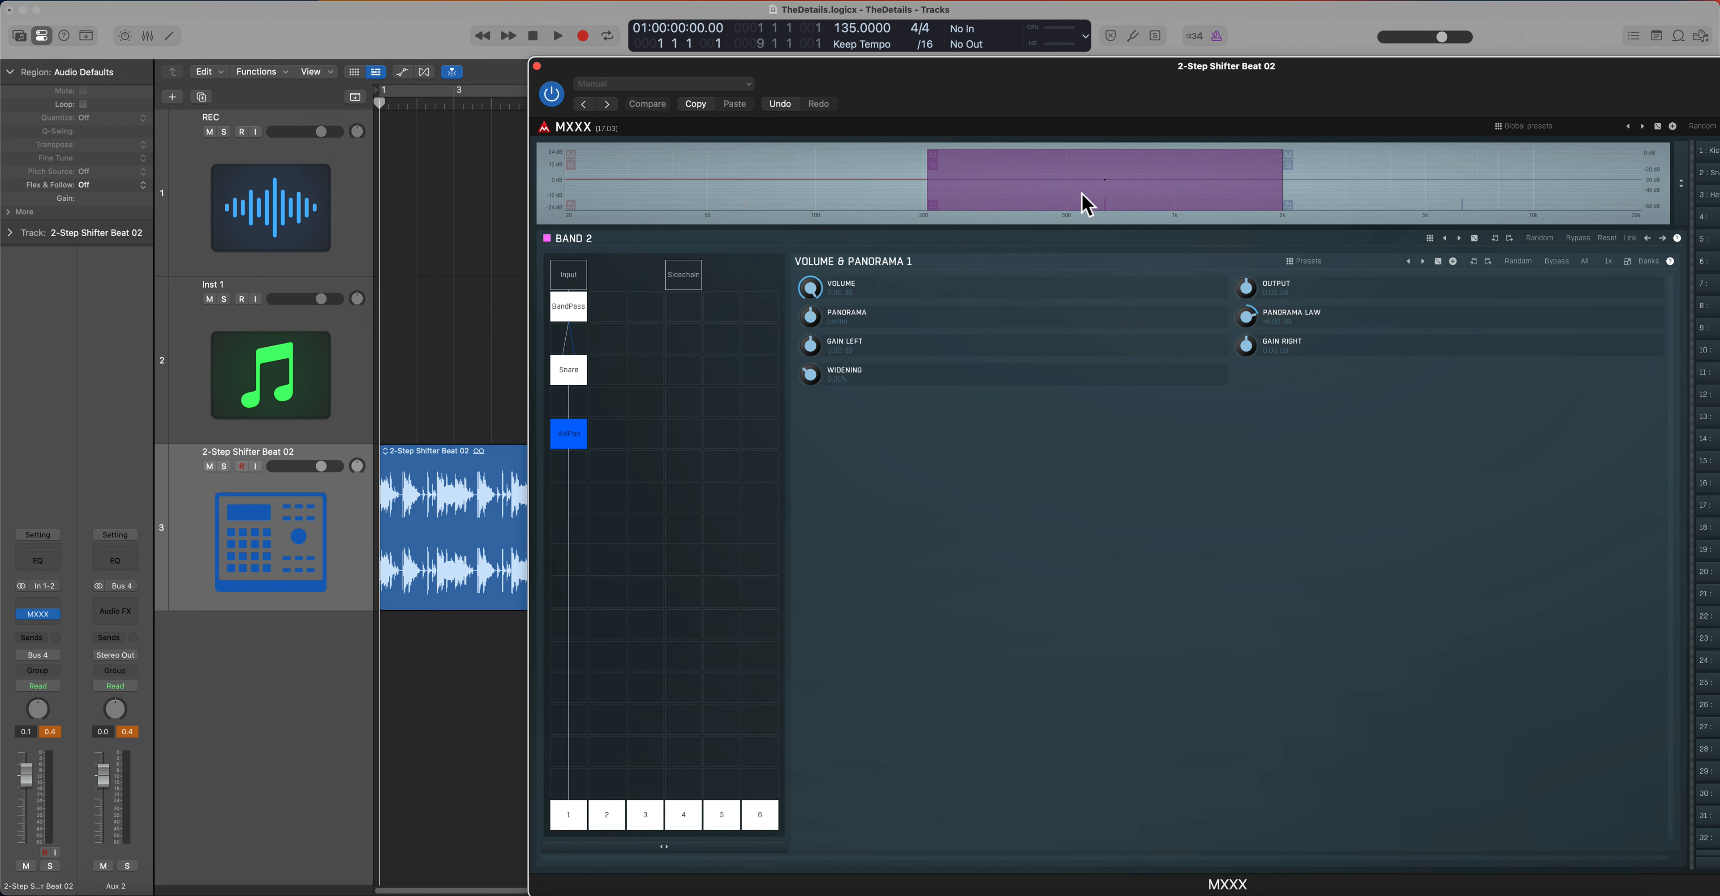
{"action": "left_click", "coordinate": [1440, 194]}
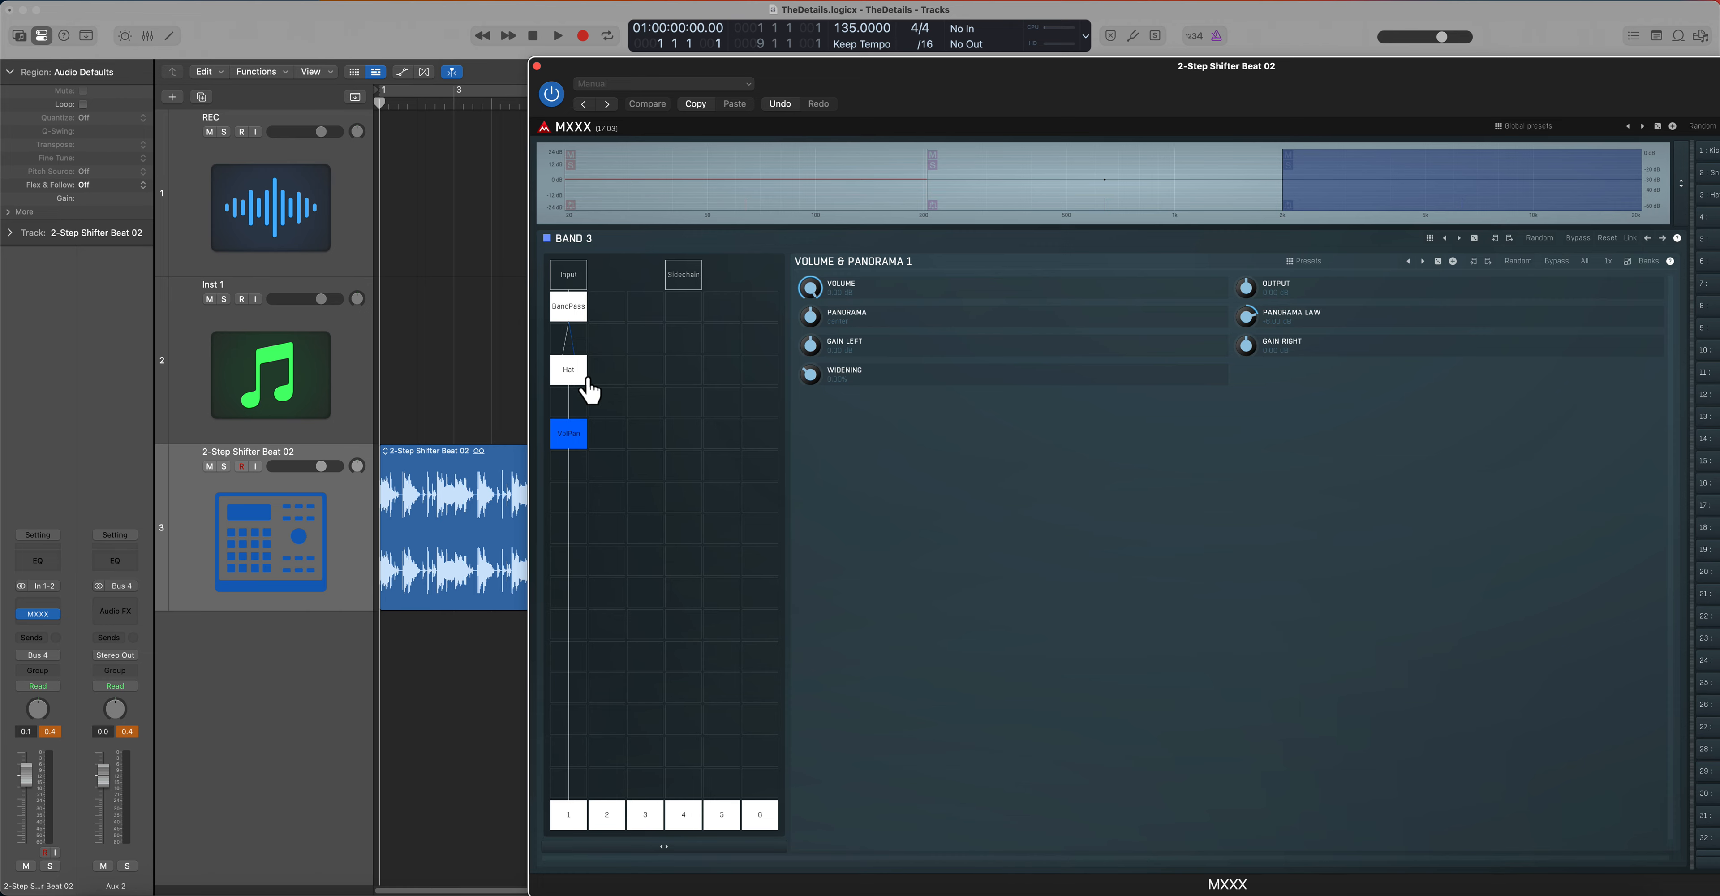
{"action": "left_click", "coordinate": [1038, 213]}
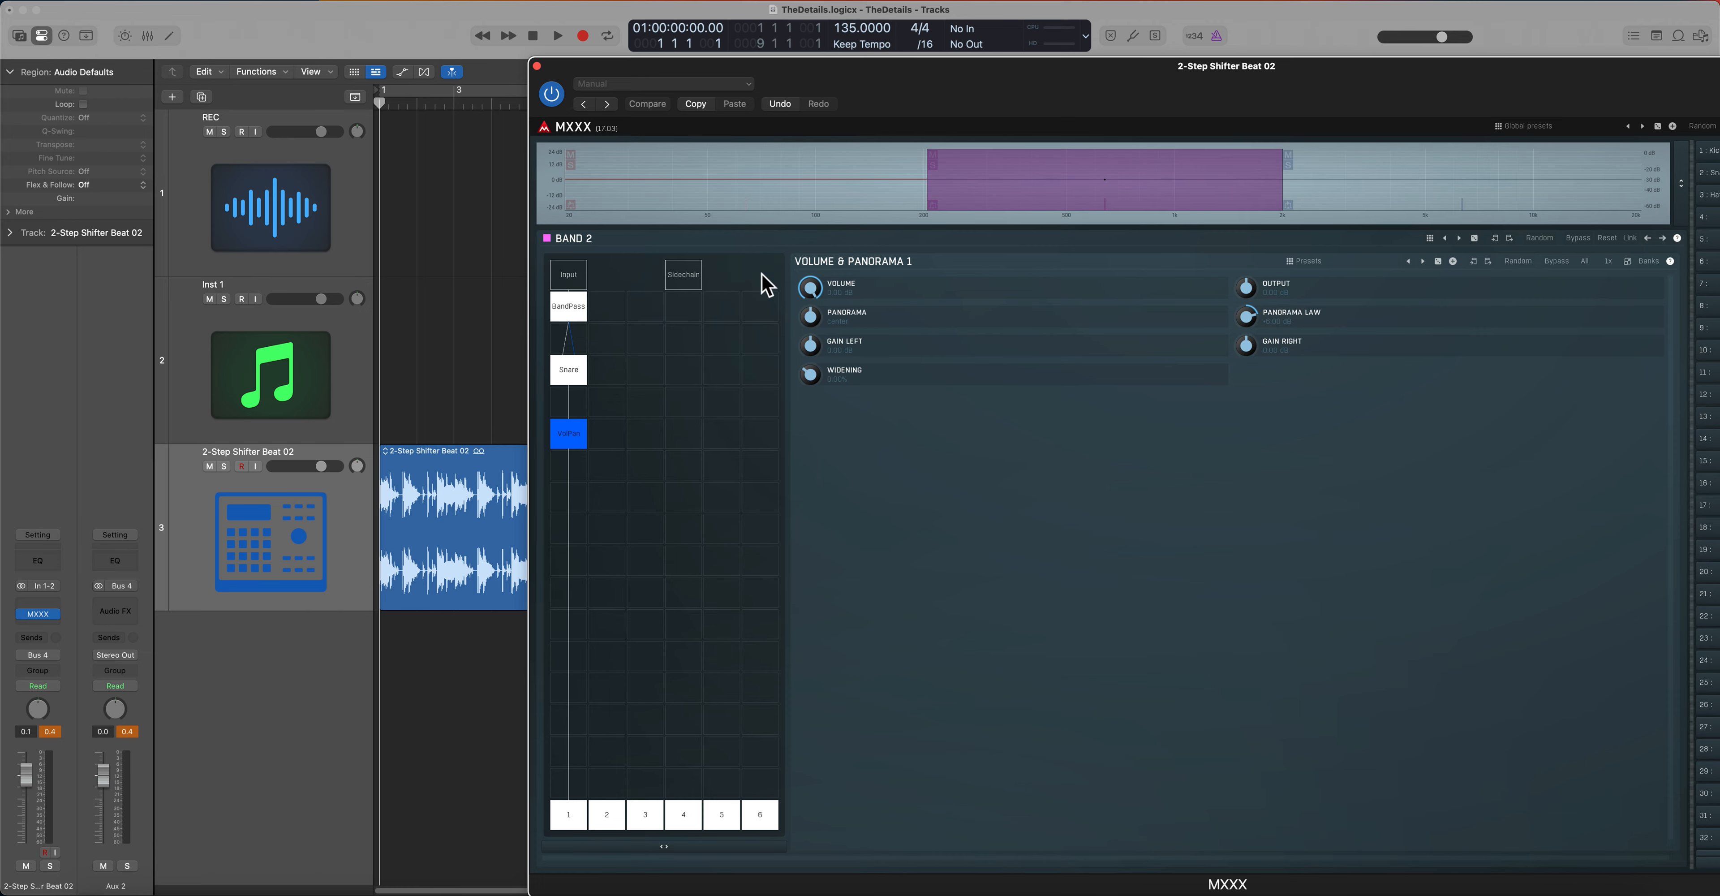
{"action": "left_click", "coordinate": [849, 195]}
Bypass the MXXX plug-in, play the drum loop dry, stop playback and re-enable the plug-in.
{"action": "left_click_drag", "start_coordinate": [788, 72], "coordinate": [1140, 75]}
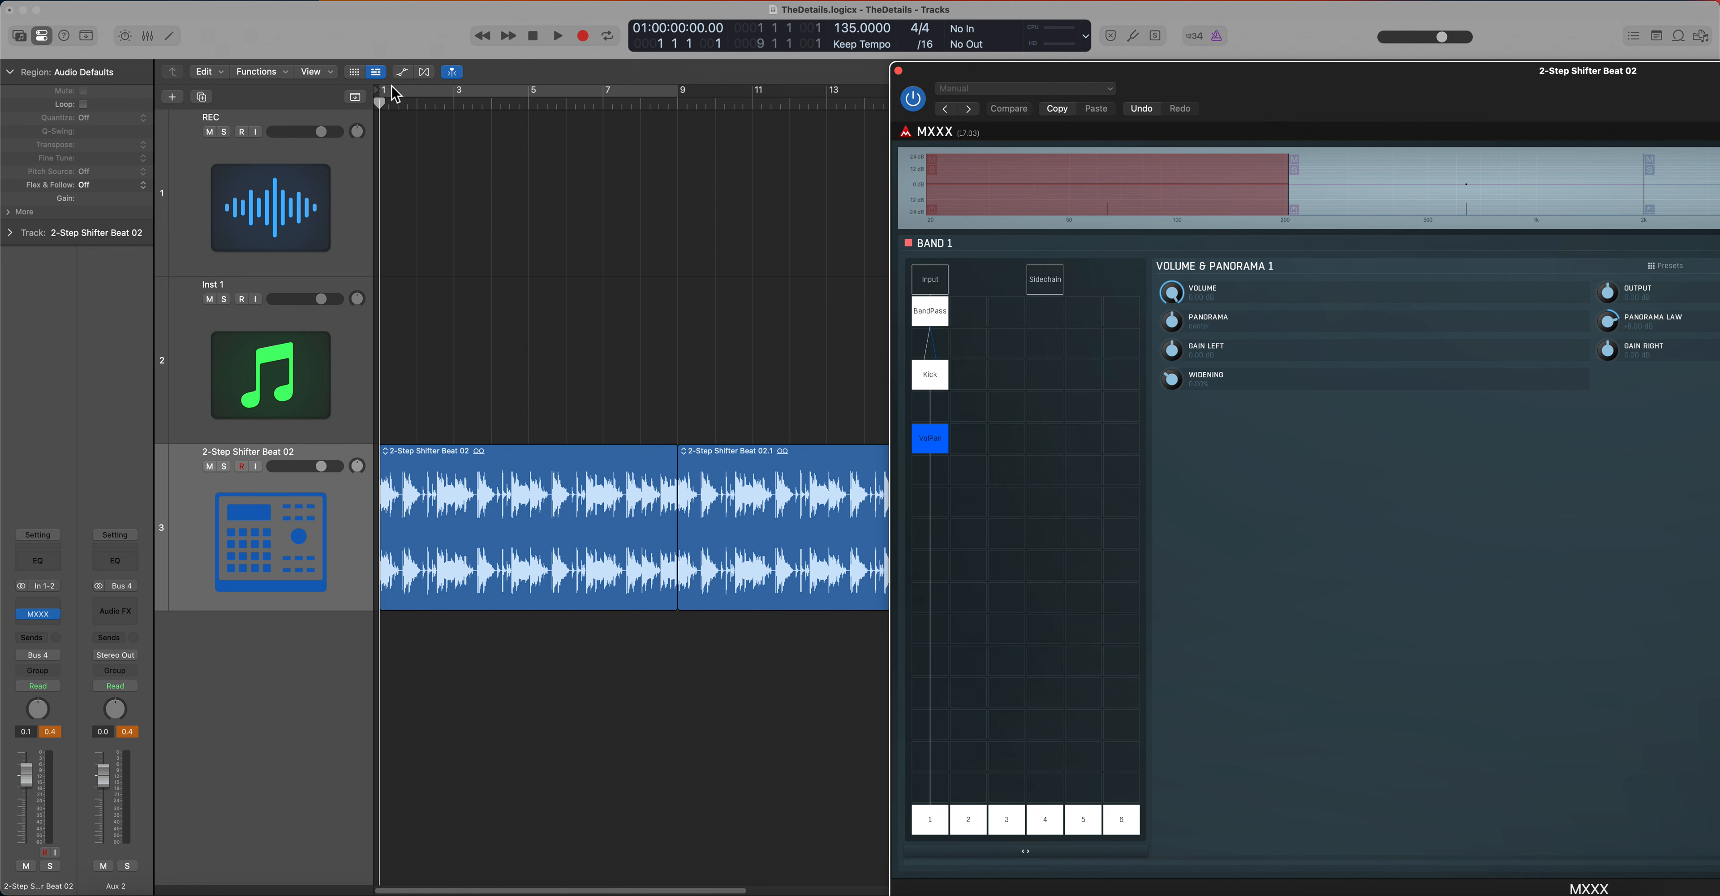
{"action": "left_click", "coordinate": [924, 106]}
{"action": "key", "text": "space"}
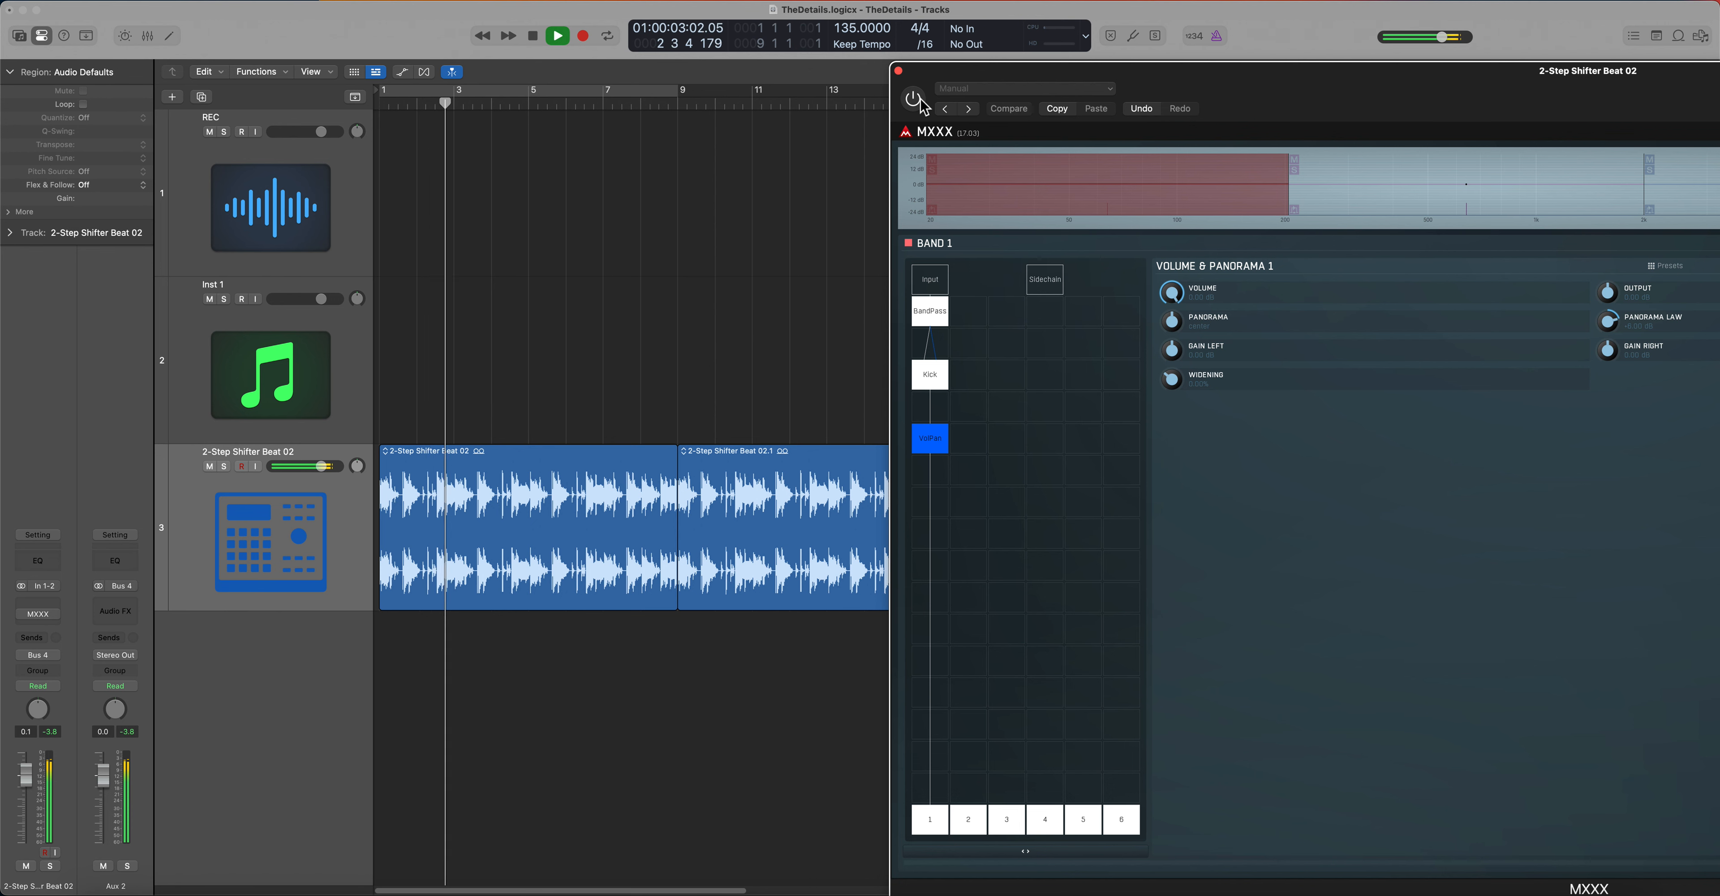
{"action": "key", "text": "space"}
{"action": "left_click", "coordinate": [914, 100]}
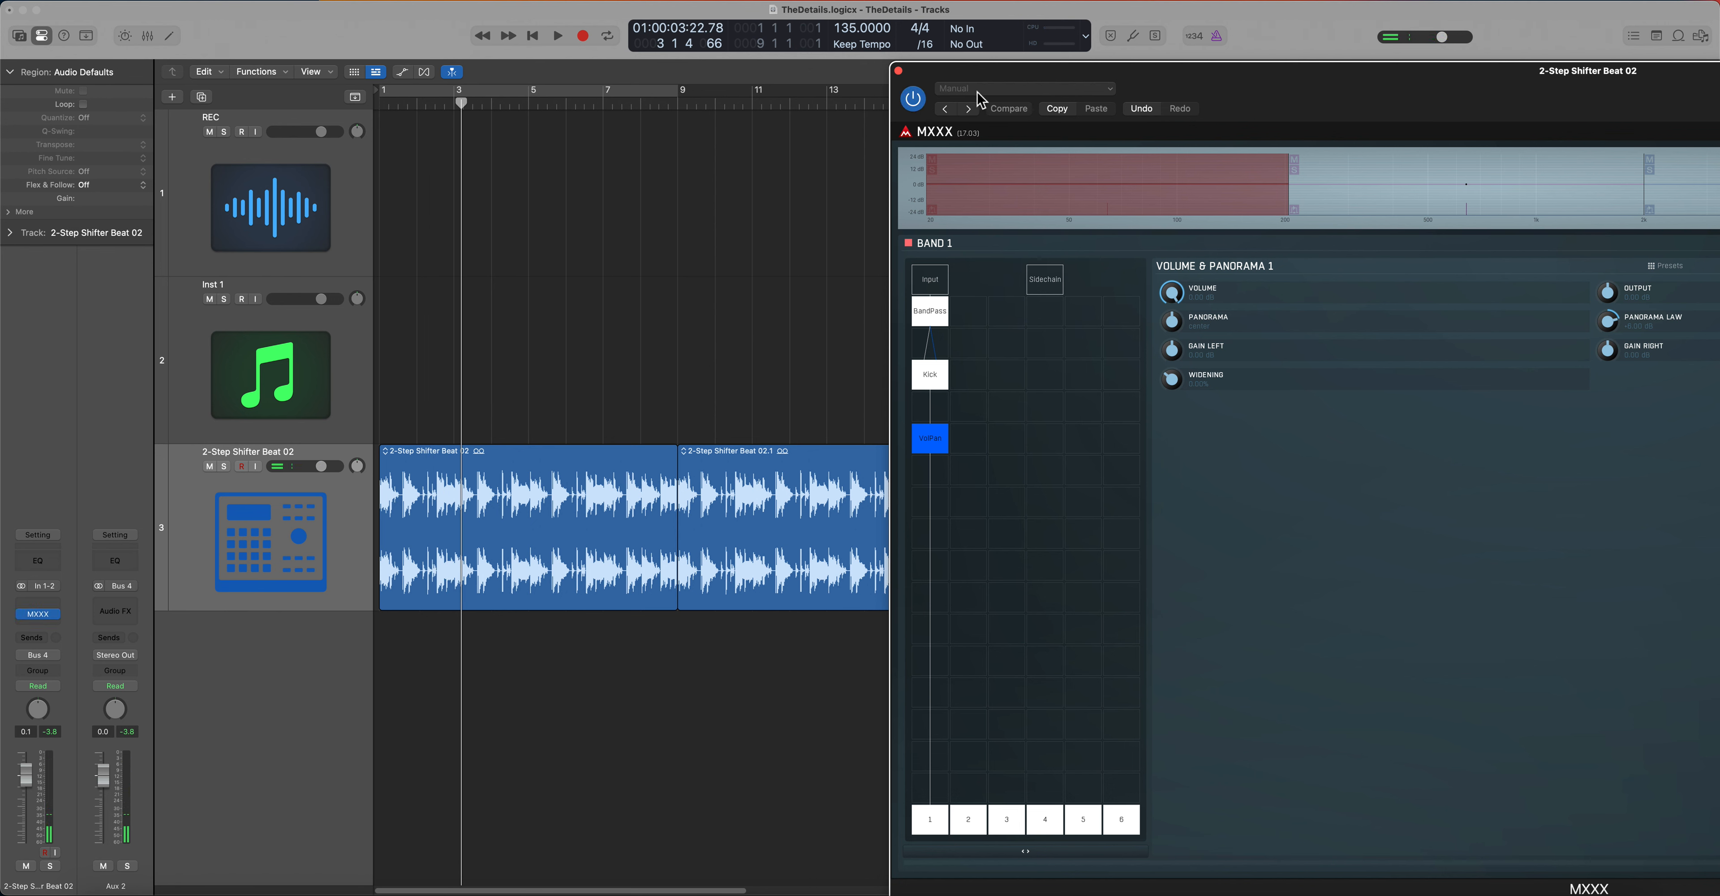
Return the playhead to bar 1 and listen to the drum loop with MXXX active.
{"action": "left_click_drag", "start_coordinate": [412, 105], "coordinate": [386, 107]}
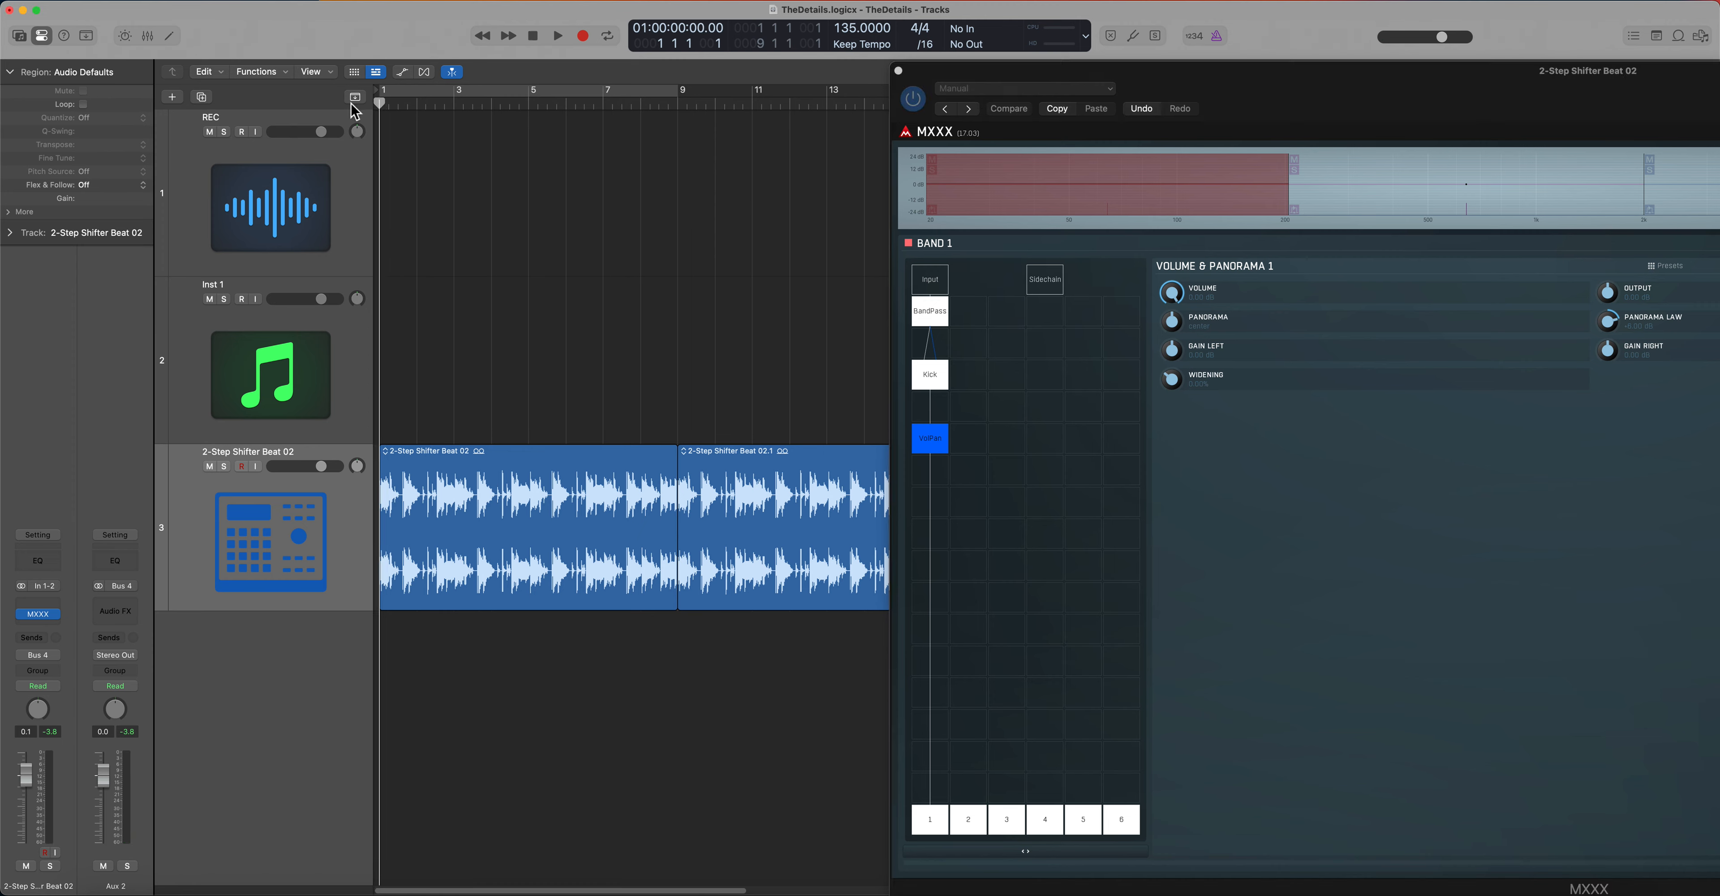
{"action": "key", "text": "space"}
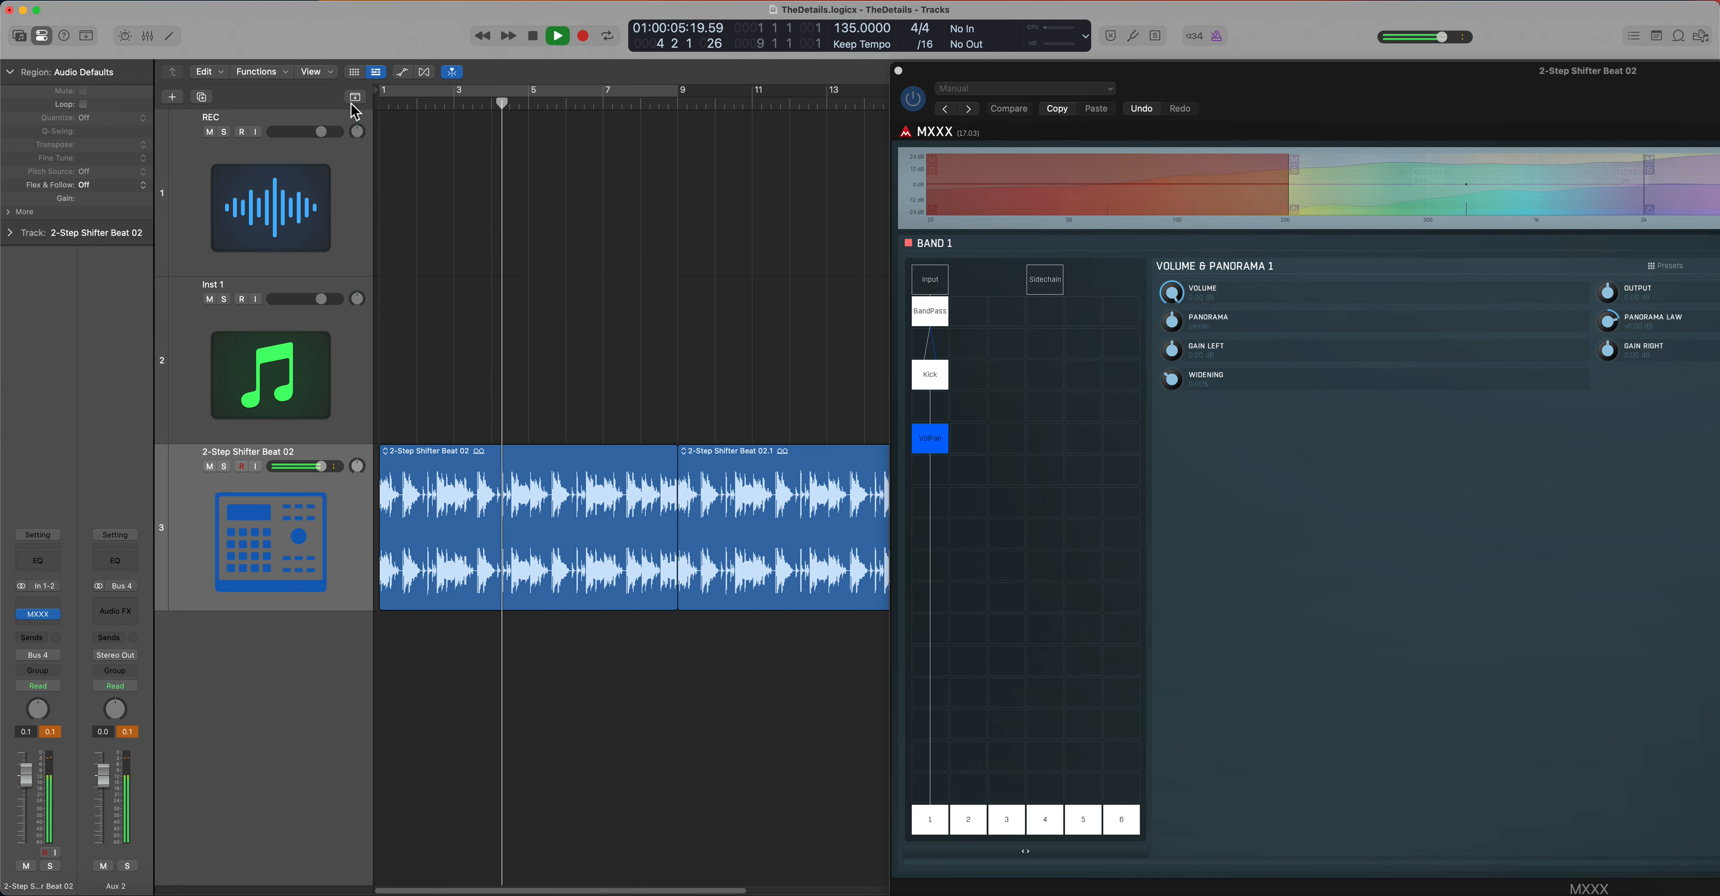
{"action": "key", "text": "space"}
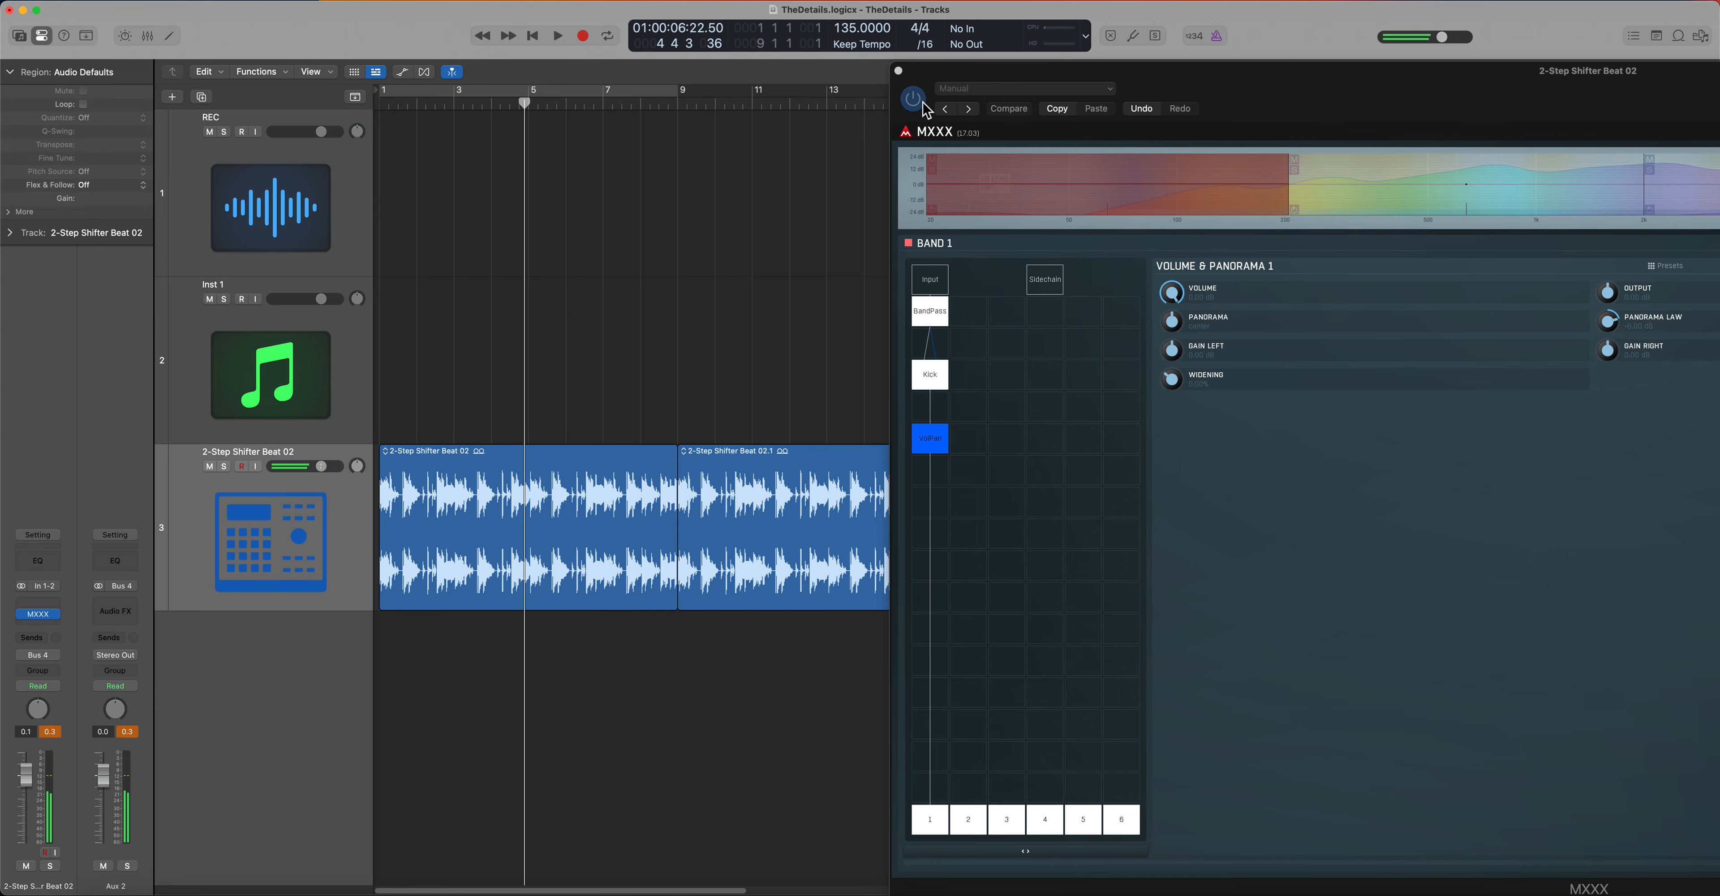
Switch MXXX from the edit view to its preset and macro view, and move its window clear of the tracks.
{"action": "left_click_drag", "start_coordinate": [1019, 73], "coordinate": [487, 30]}
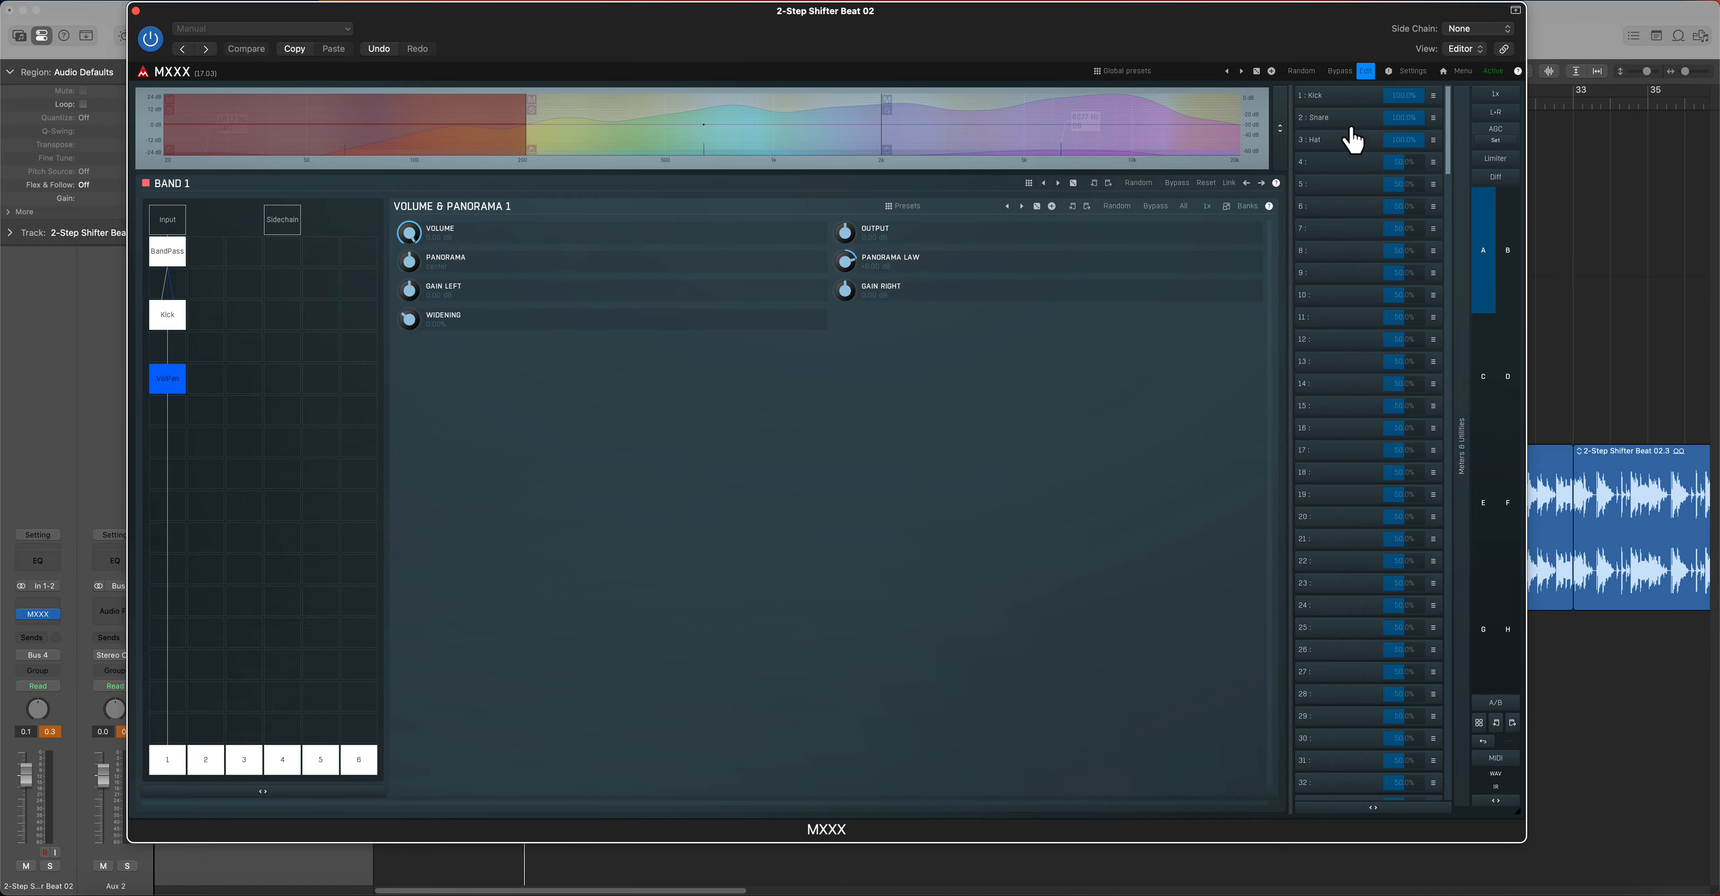
{"action": "left_click", "coordinate": [1366, 71]}
{"action": "left_click_drag", "start_coordinate": [592, 24], "coordinate": [1274, 24]}
Play the drum loop from bar 1 and turn the Kick and Snare macros fully down.
{"action": "left_click", "coordinate": [446, 97]}
{"action": "left_click", "coordinate": [446, 97]}
{"action": "left_click", "coordinate": [380, 105]}
{"action": "key", "text": "space"}
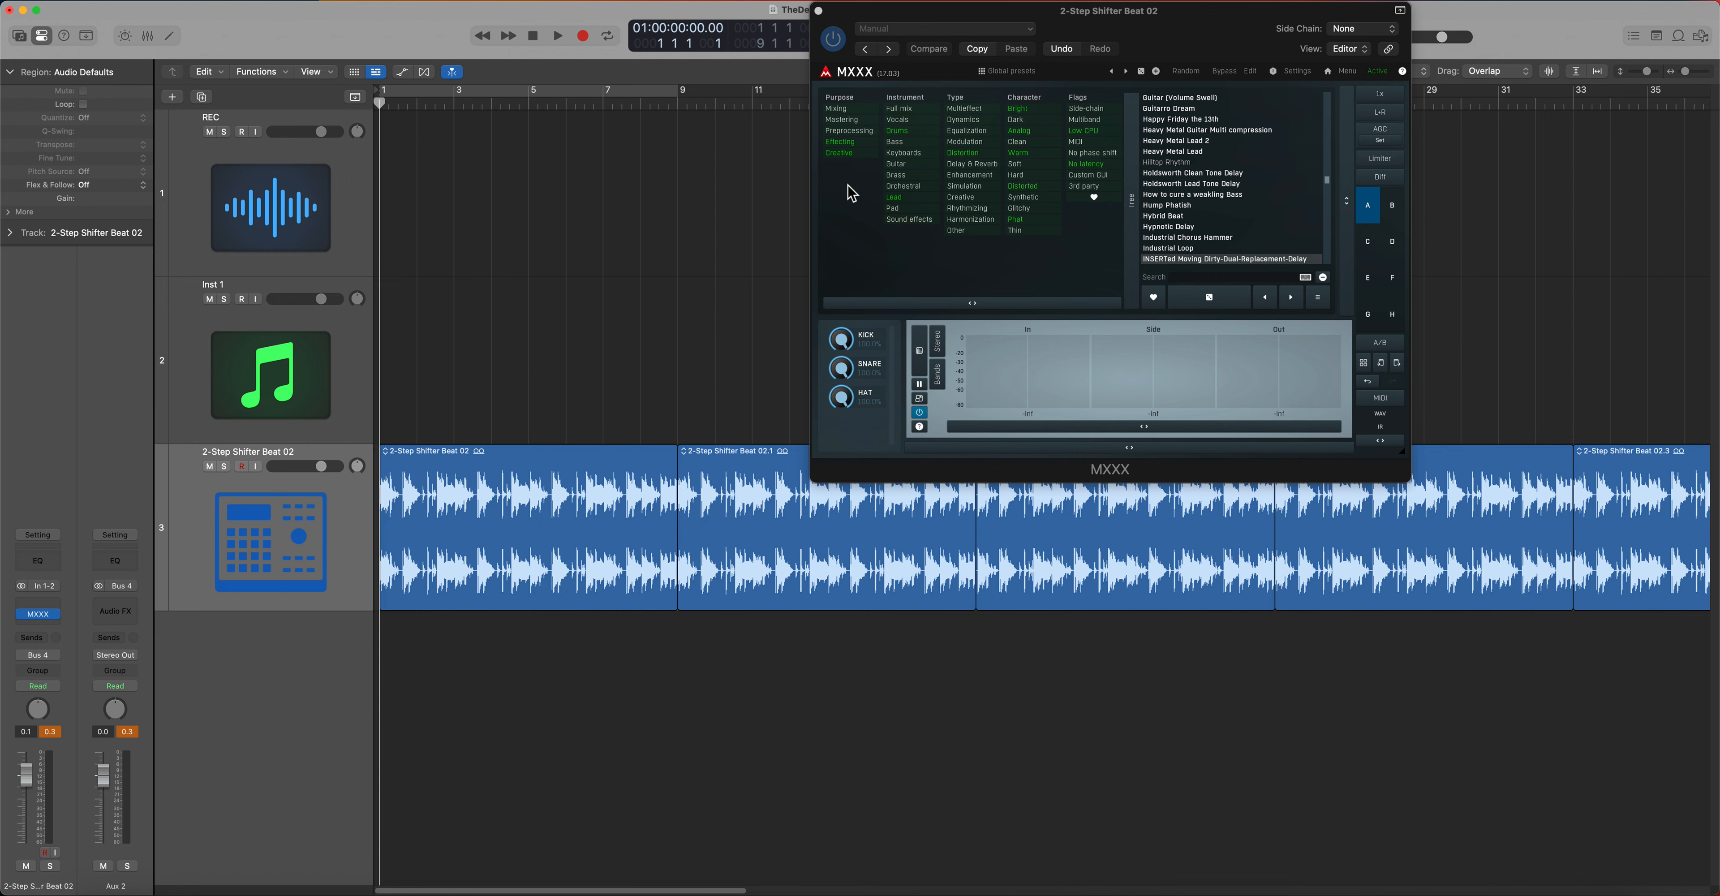
{"action": "key", "text": "space"}
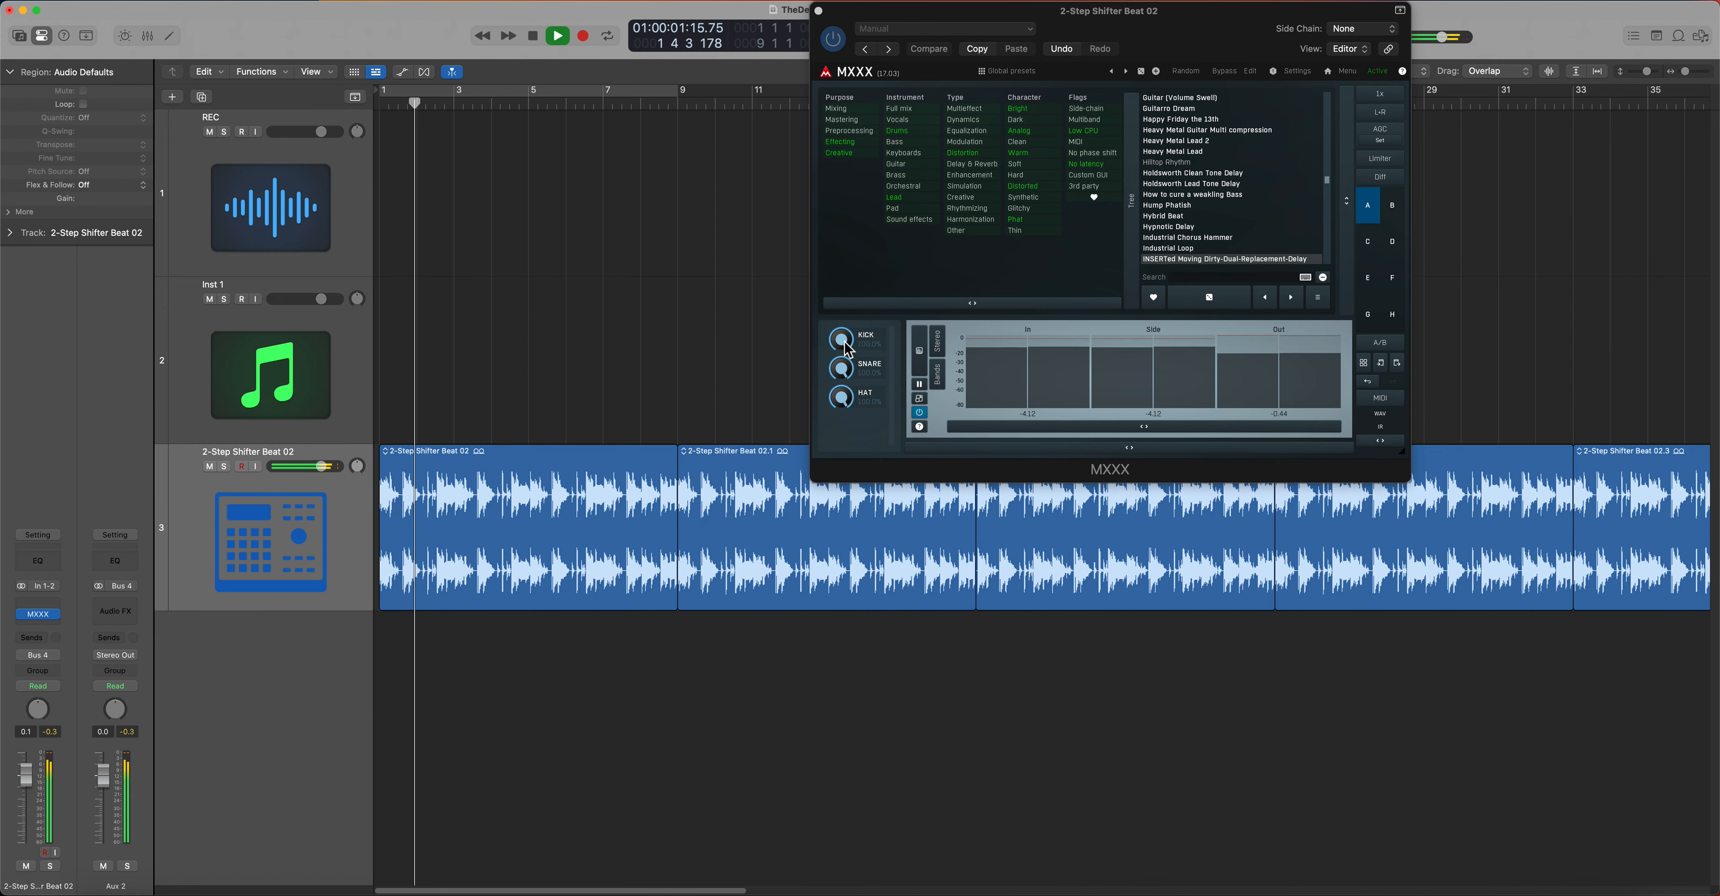
{"action": "left_click_drag", "start_coordinate": [847, 348], "coordinate": [856, 542]}
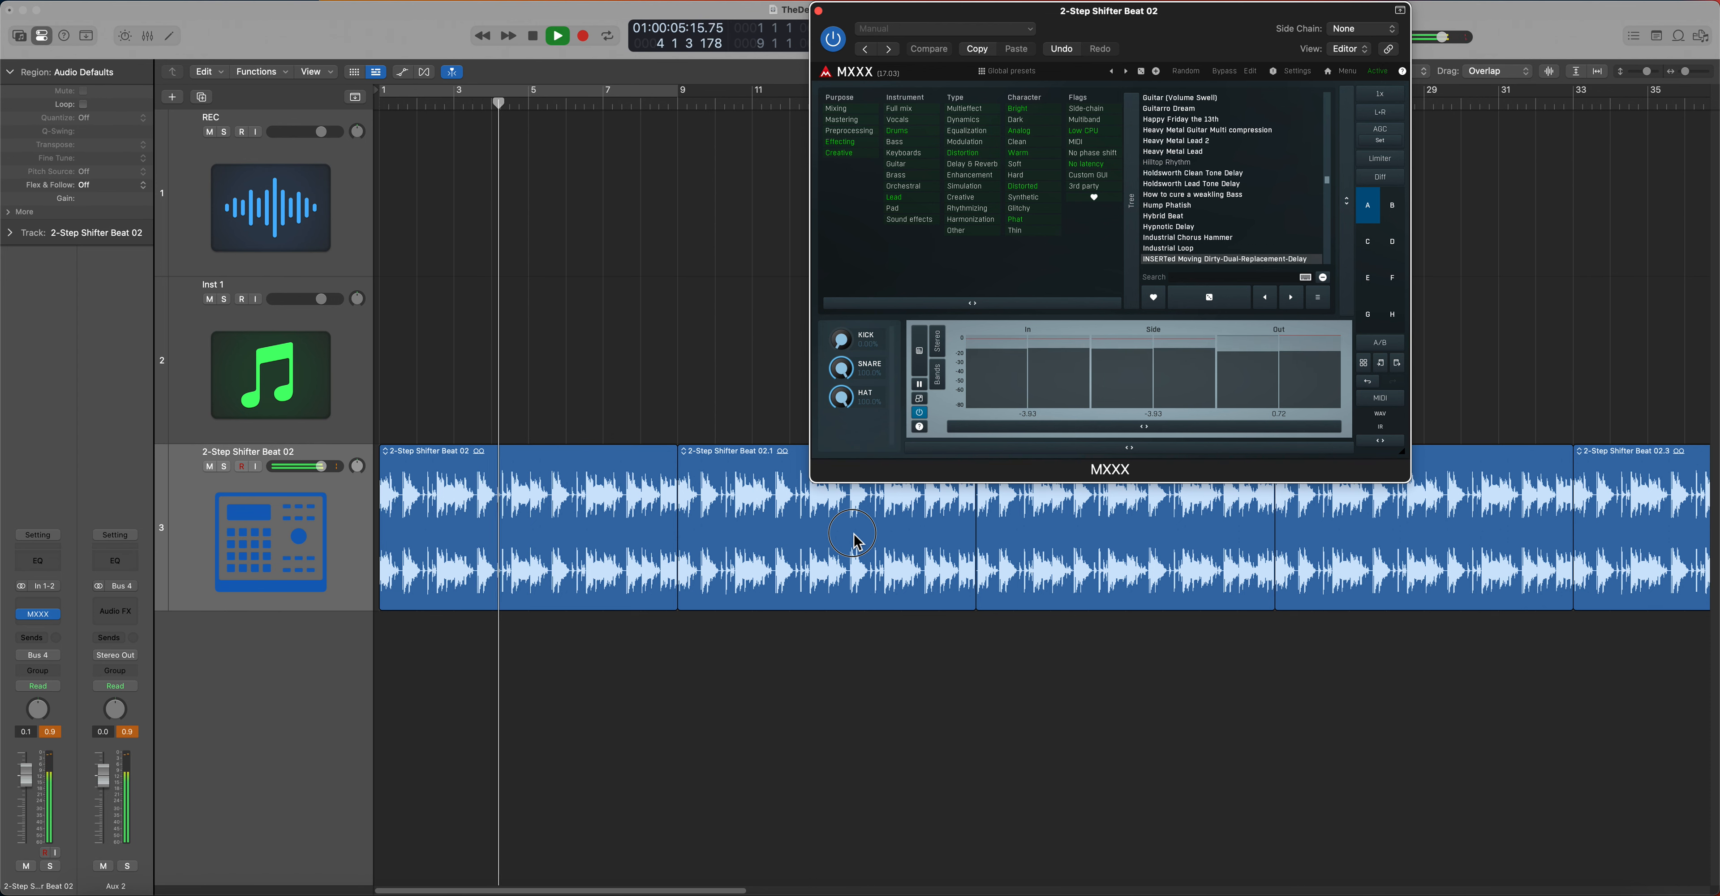
{"action": "left_click_drag", "start_coordinate": [855, 376], "coordinate": [864, 540]}
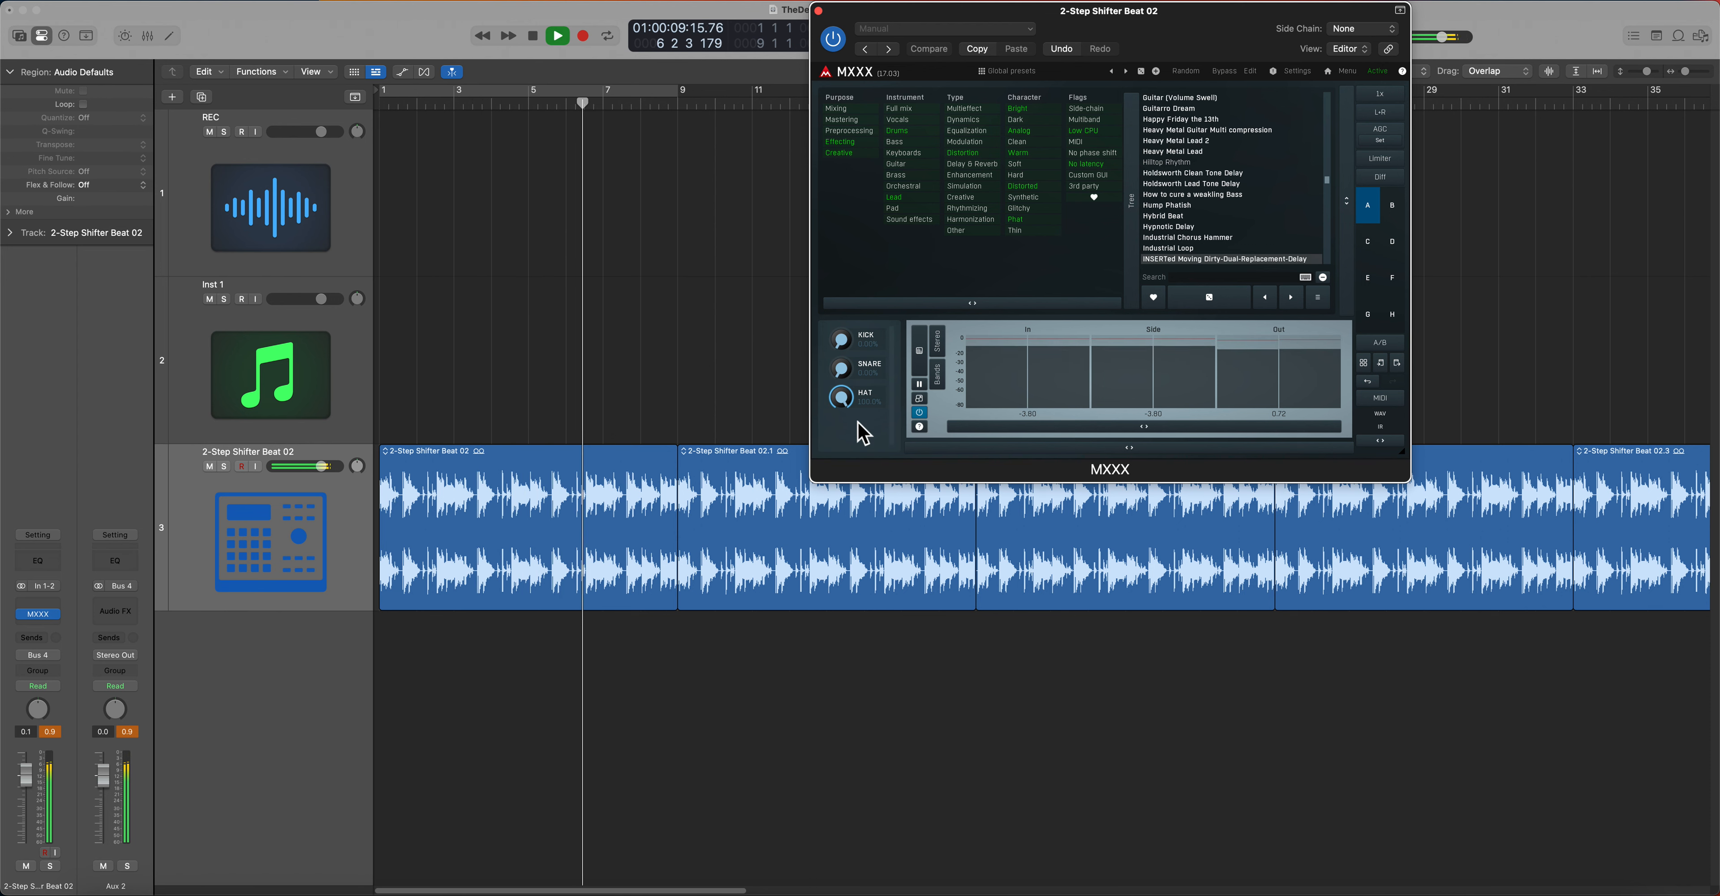
Restore the Snare and Kick macros to full, and turn the Hat macro fully down and back up.
{"action": "left_click_drag", "start_coordinate": [843, 380], "coordinate": [906, 241]}
{"action": "left_click_drag", "start_coordinate": [848, 347], "coordinate": [941, 194]}
{"action": "left_click_drag", "start_coordinate": [842, 397], "coordinate": [871, 628]}
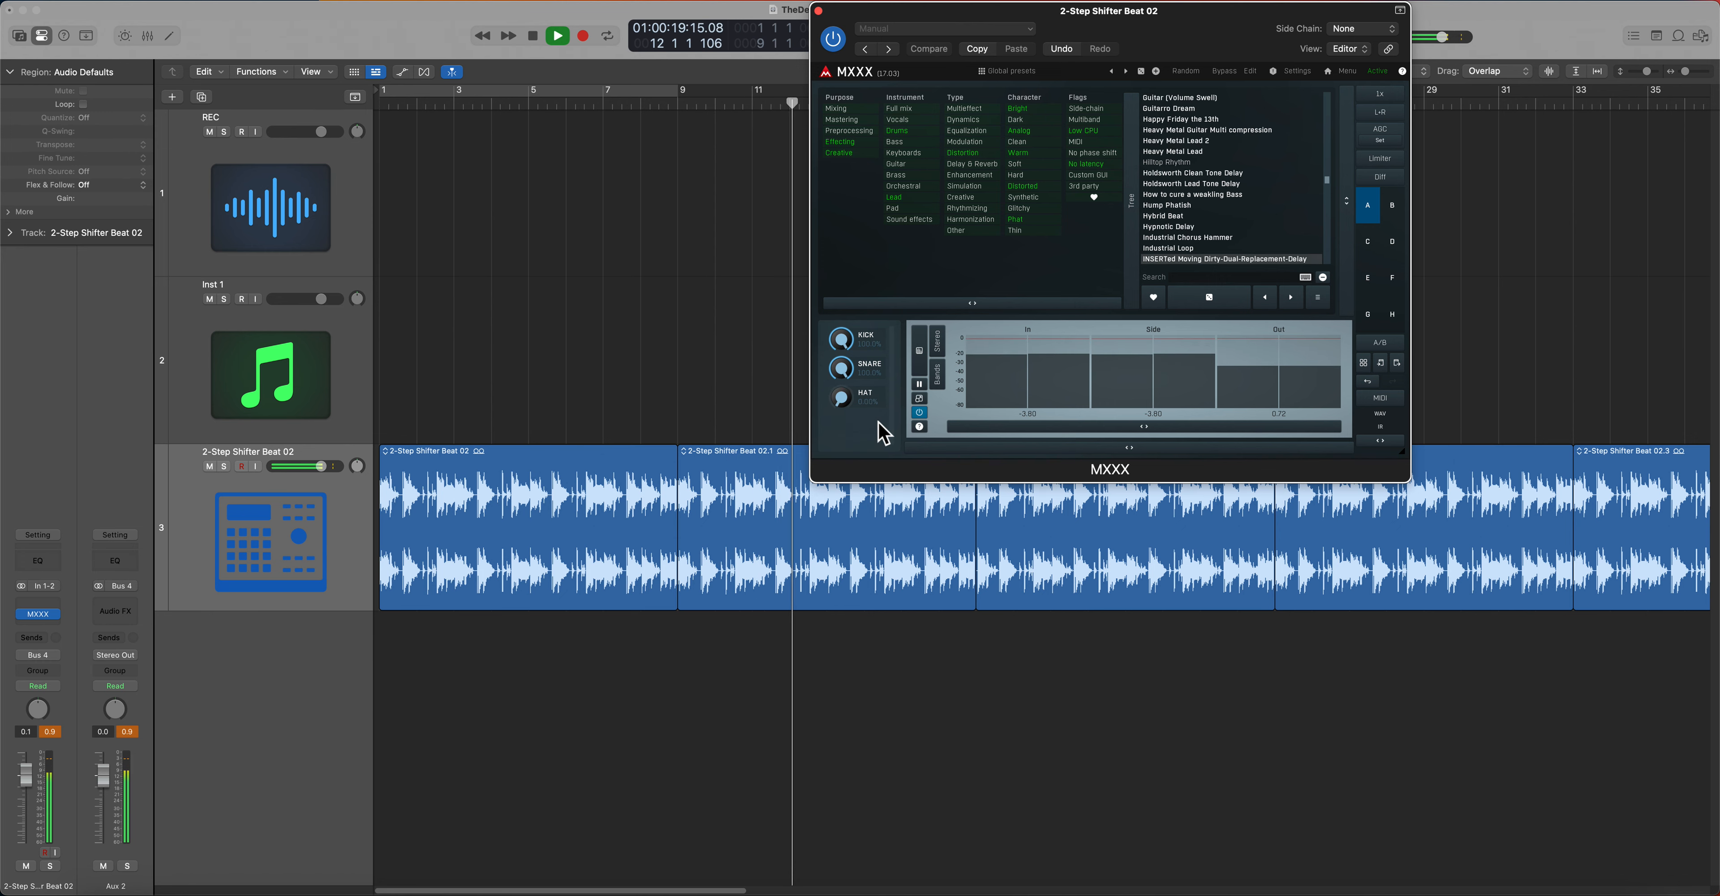
{"action": "left_click_drag", "start_coordinate": [868, 426], "coordinate": [1047, 87]}
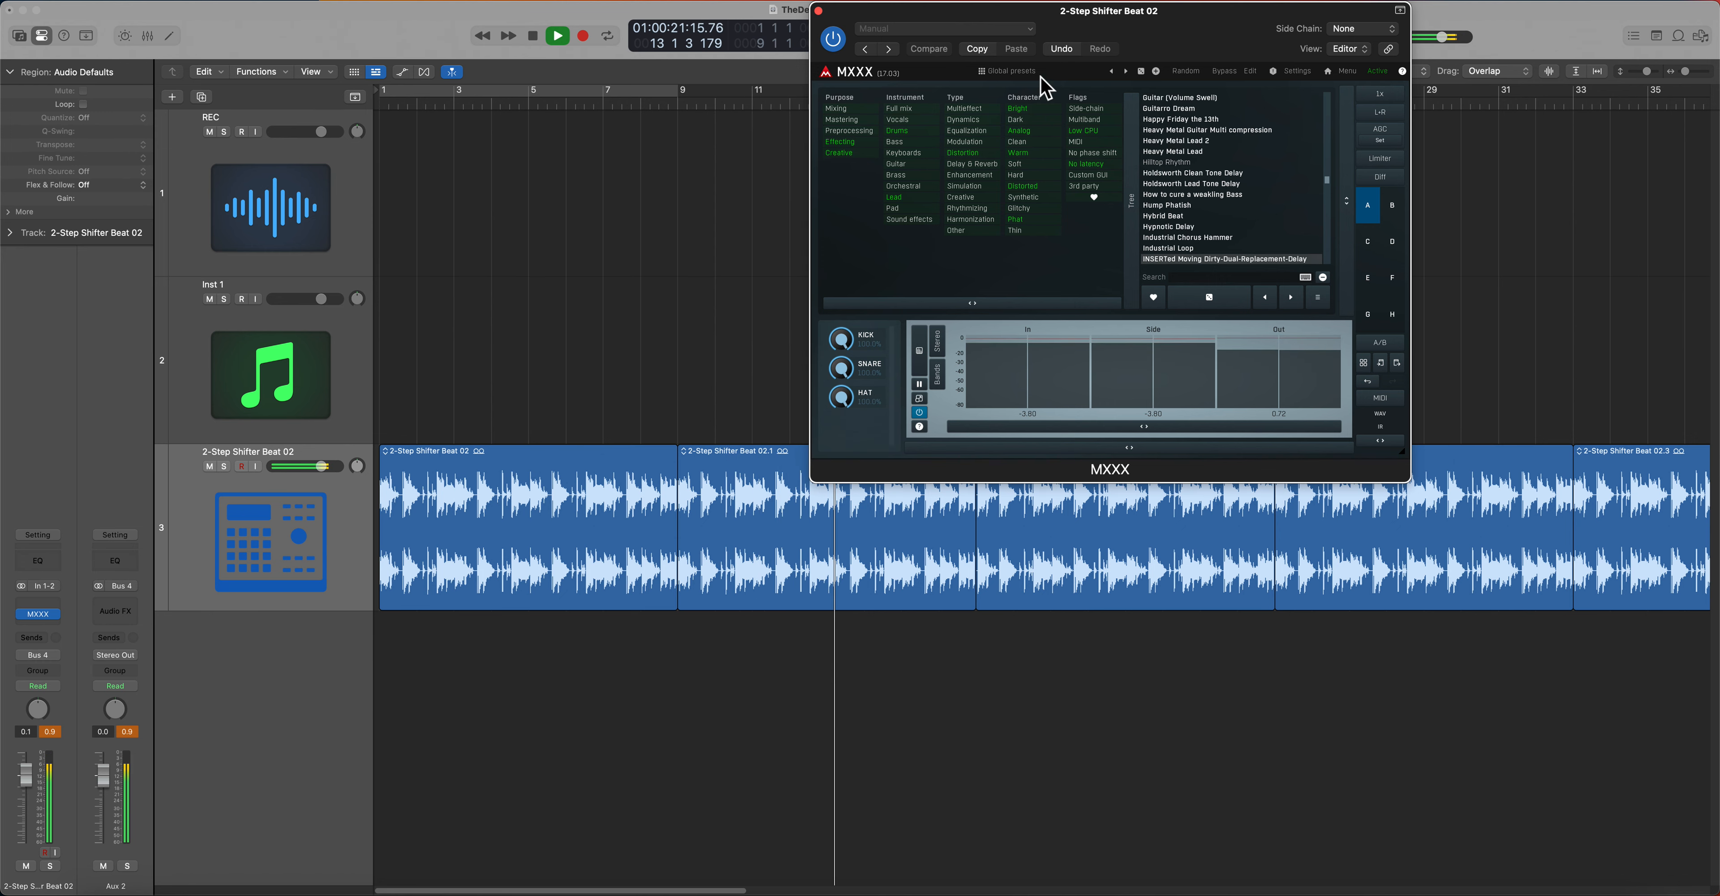
Reposition the MXXX window, return it to the edit view and stop playback.
{"action": "left_click_drag", "start_coordinate": [1109, 11], "coordinate": [840, 22]}
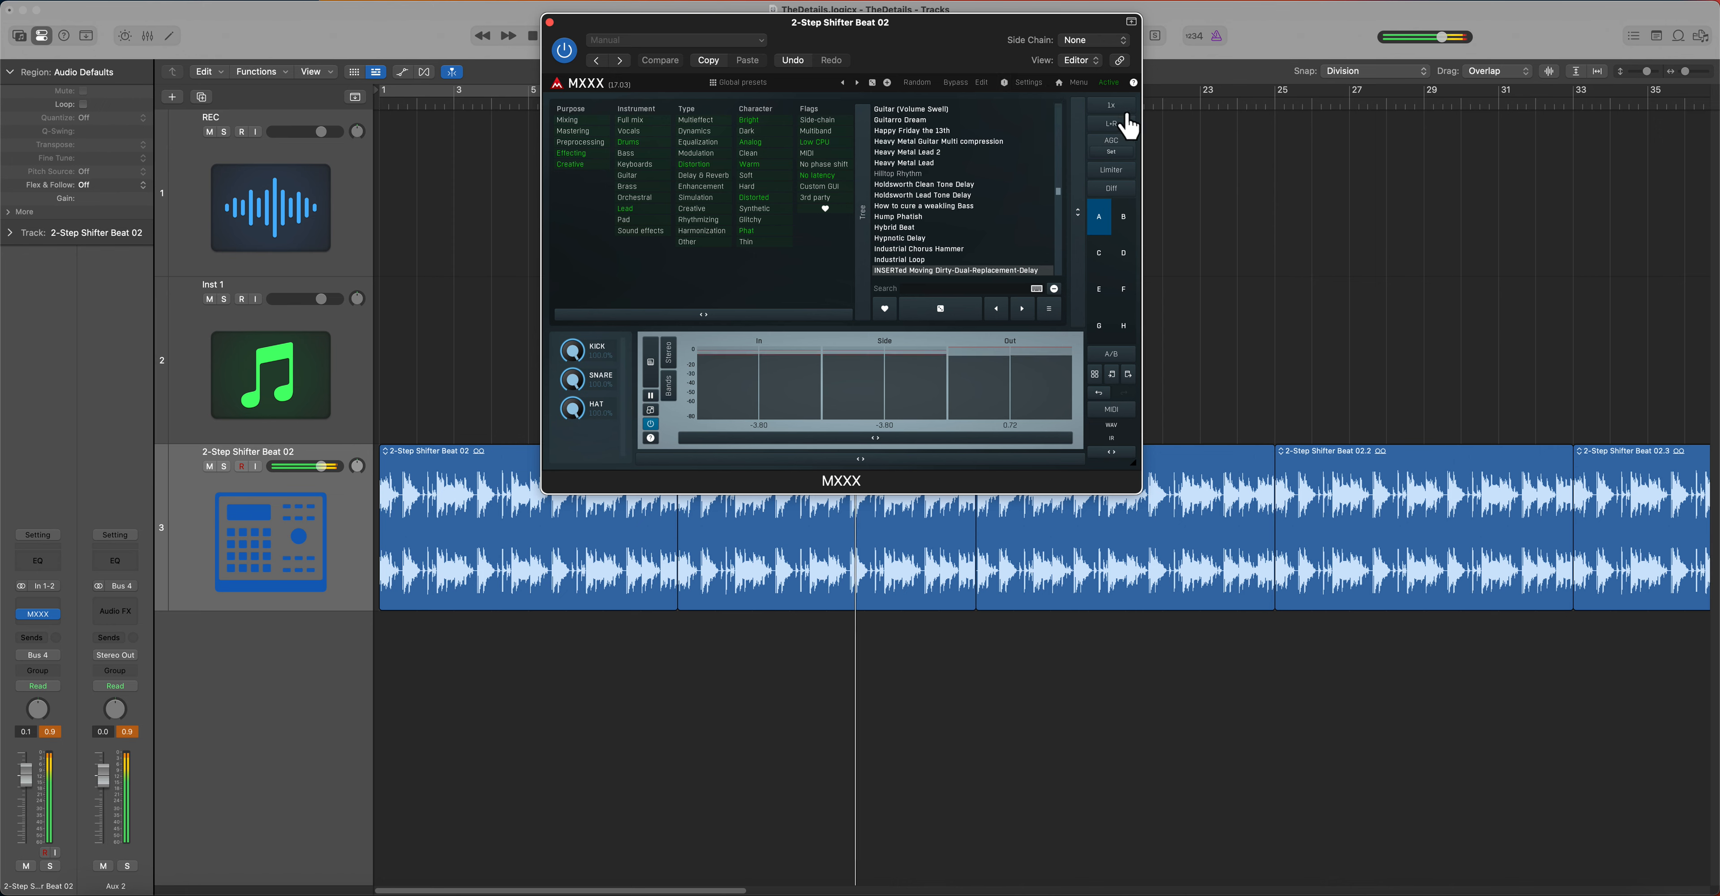
{"action": "left_click", "coordinate": [993, 90]}
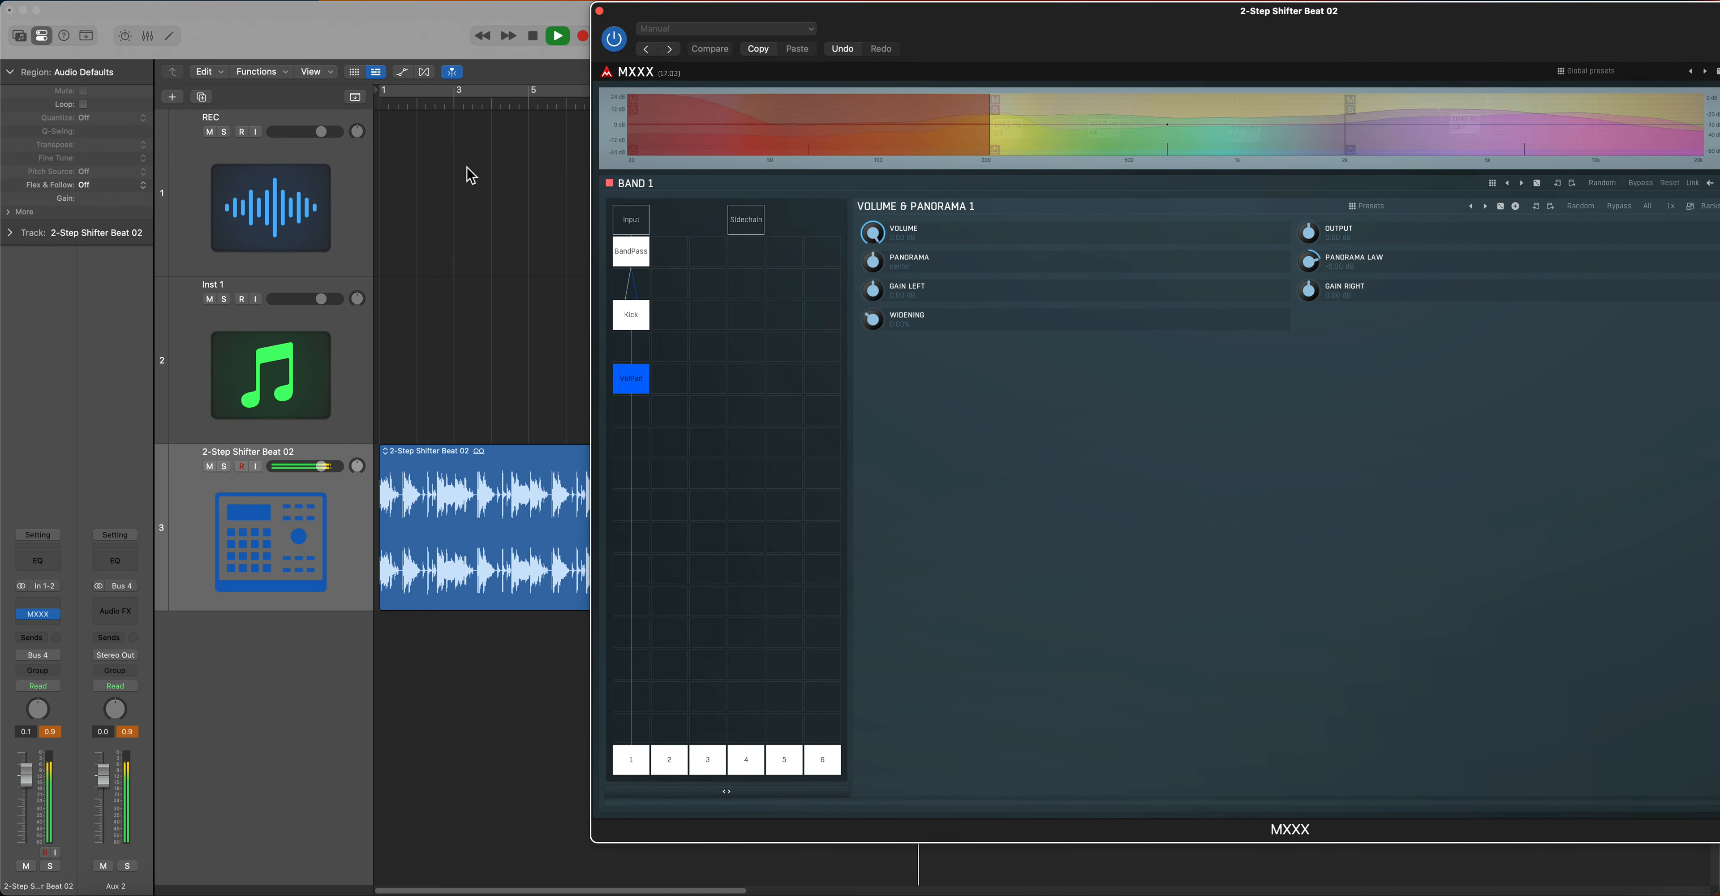
{"action": "key", "text": "space"}
{"action": "left_click", "coordinate": [757, 27]}
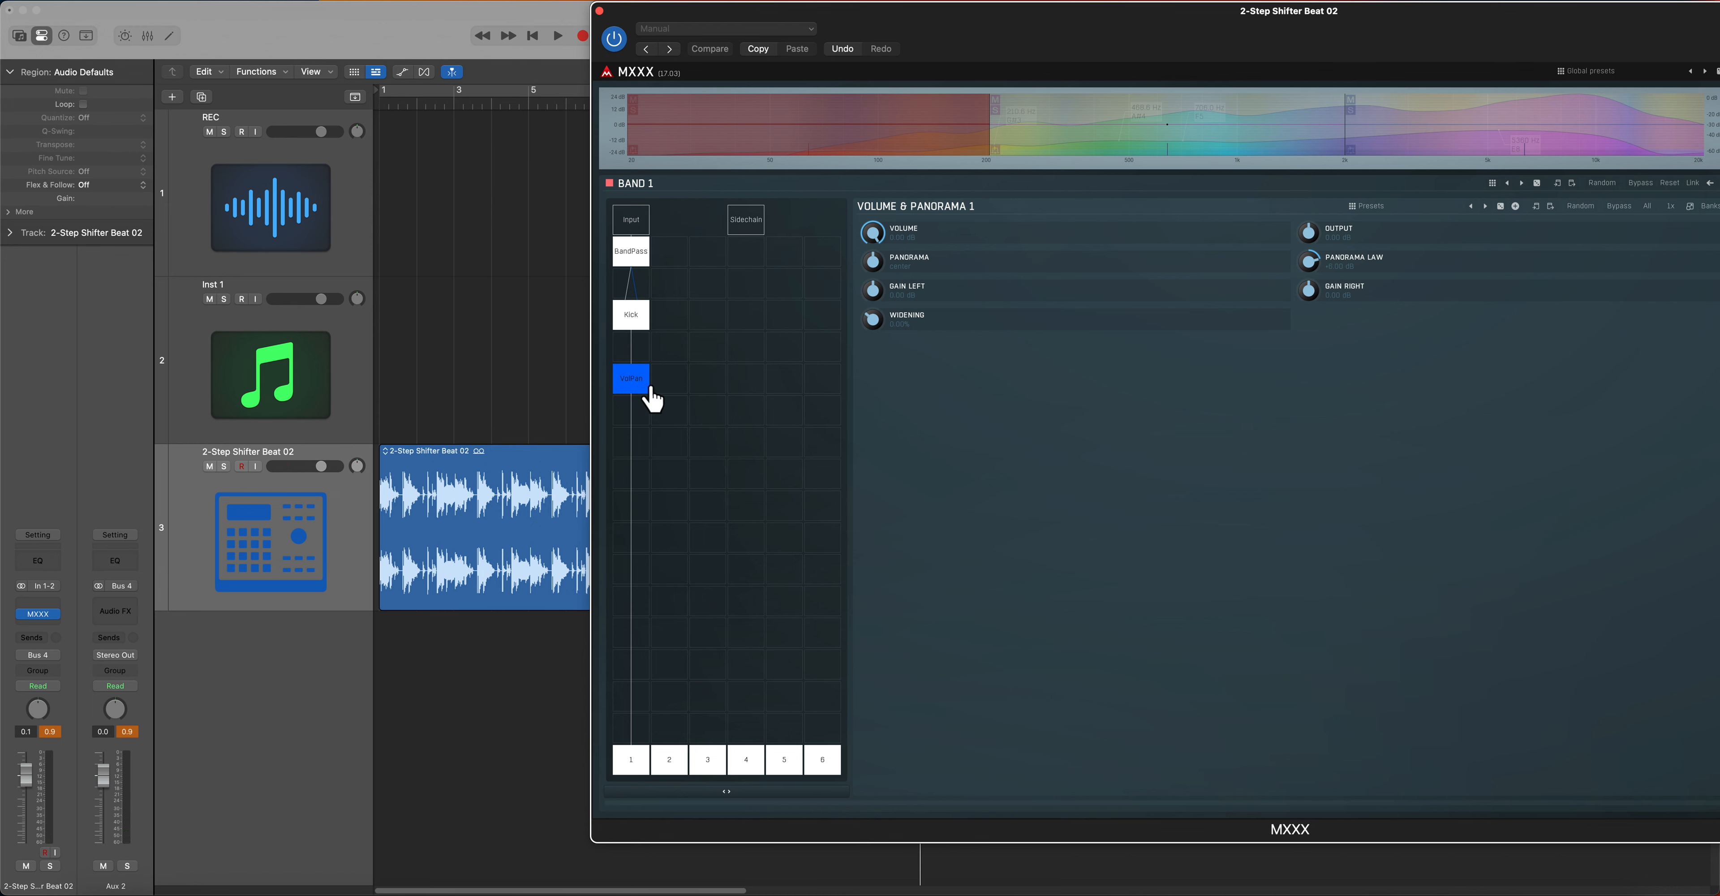
Open the Kick module's settings in band 1, and return the playhead to bar 1.
{"action": "left_click", "coordinate": [645, 334]}
{"action": "left_click_drag", "start_coordinate": [972, 27], "coordinate": [710, 13]}
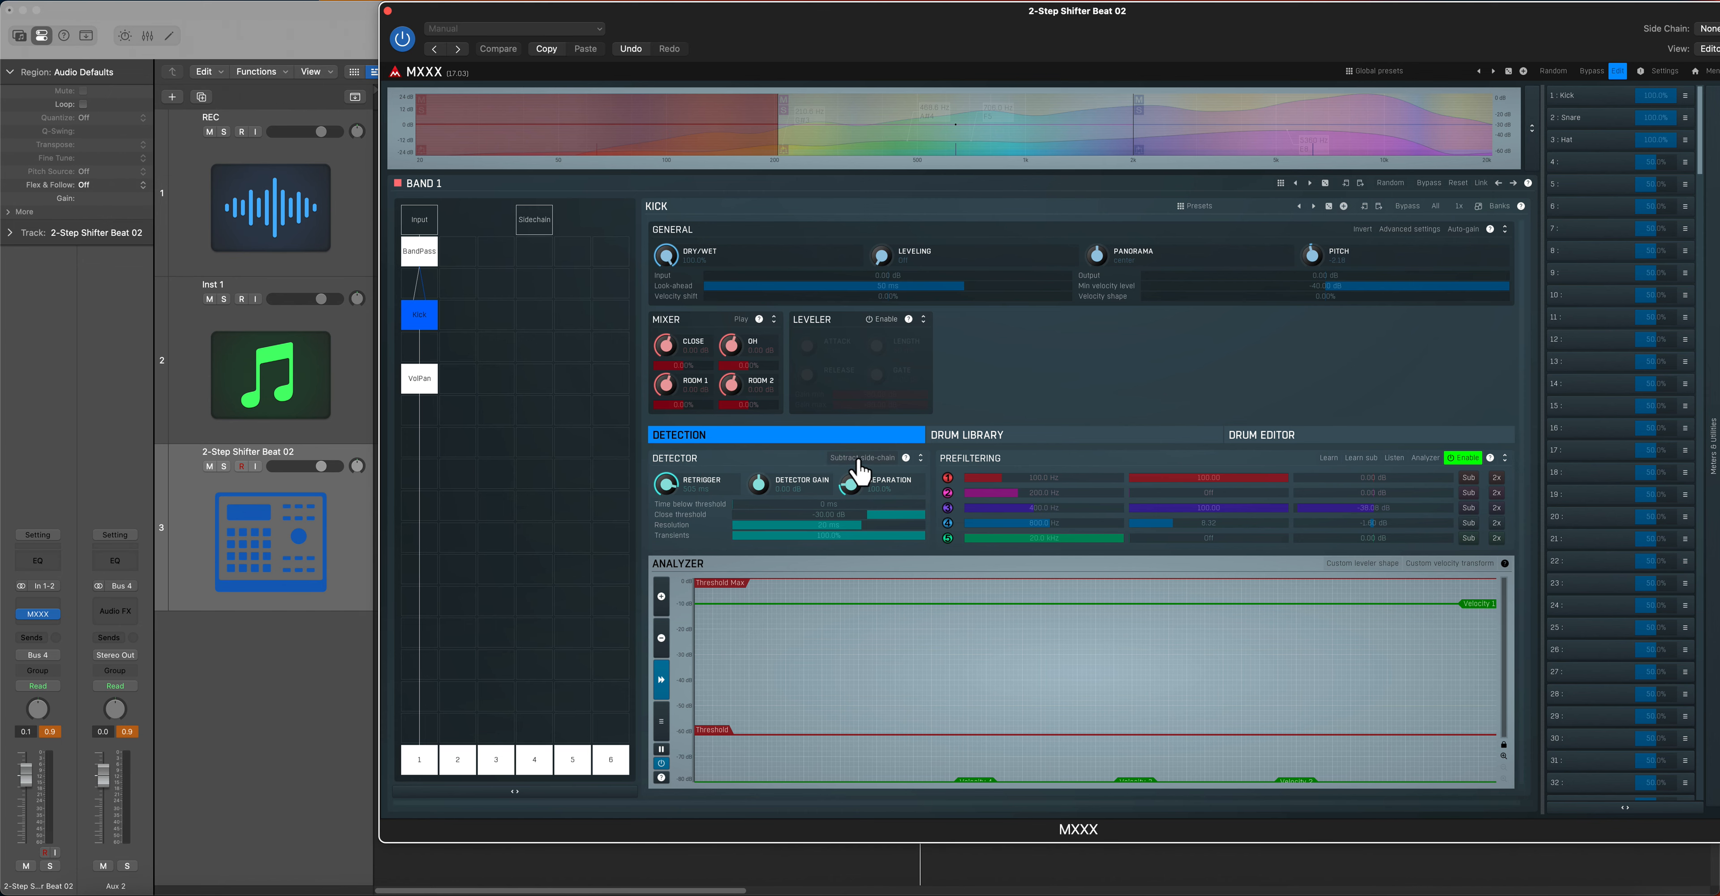
{"action": "left_click_drag", "start_coordinate": [823, 22], "coordinate": [1076, 22]}
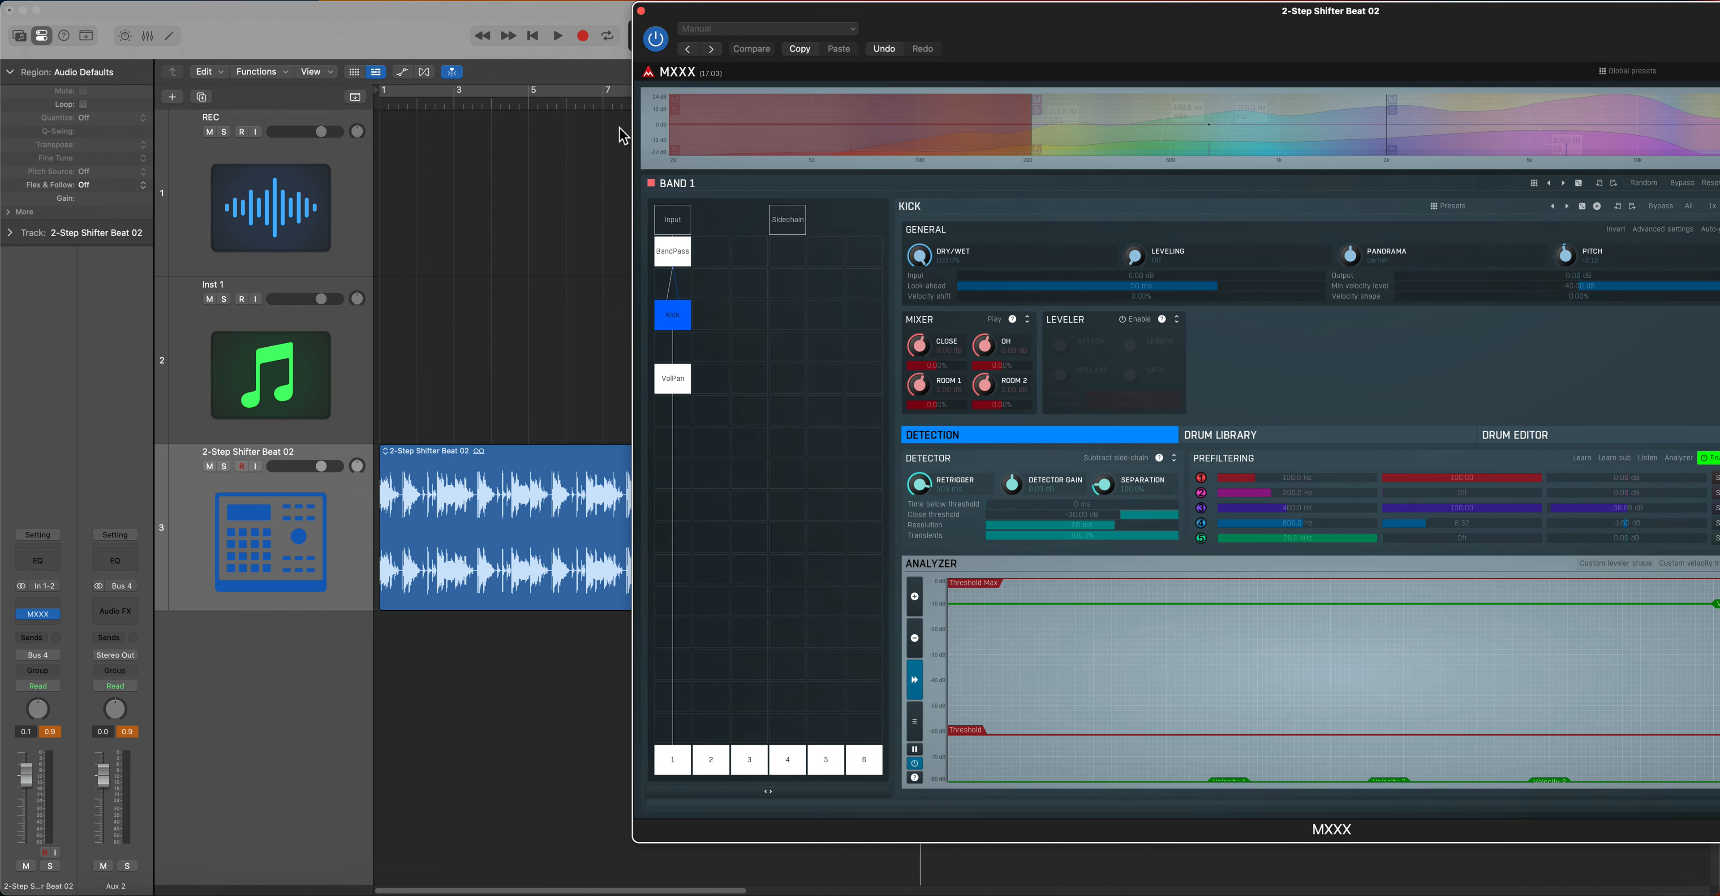
{"action": "left_click", "coordinate": [414, 103]}
{"action": "left_click_drag", "start_coordinate": [1200, 11], "coordinate": [1068, 11]}
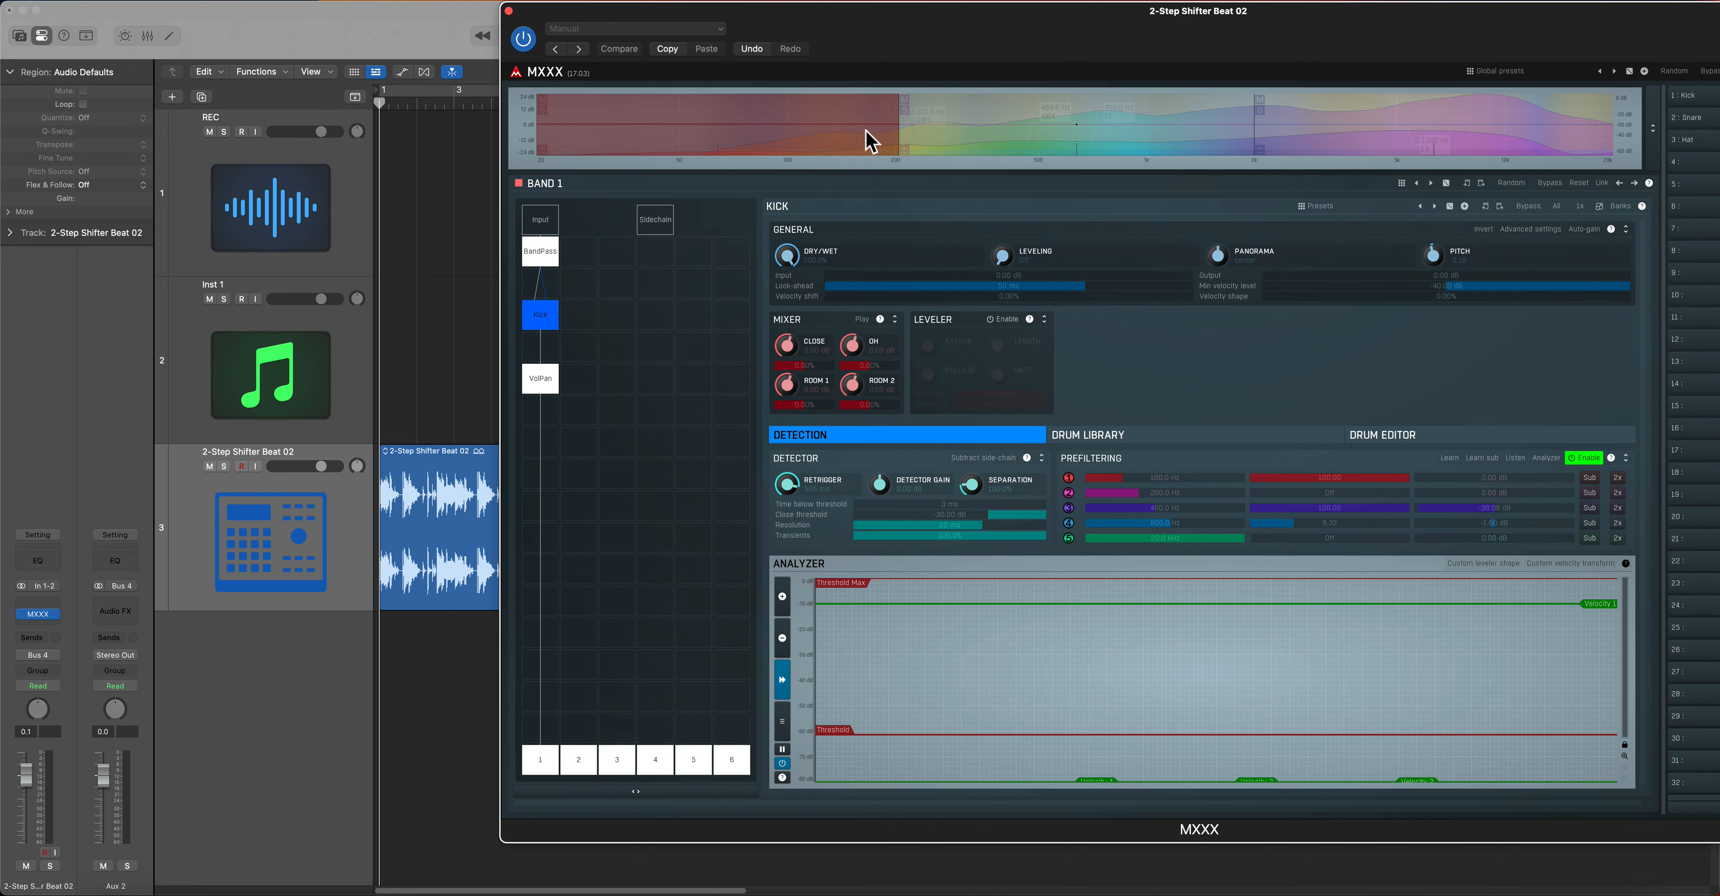
Compare the module chains of bands 2 and 3 with band 1, ending on band 1.
{"action": "left_click", "coordinate": [1003, 140]}
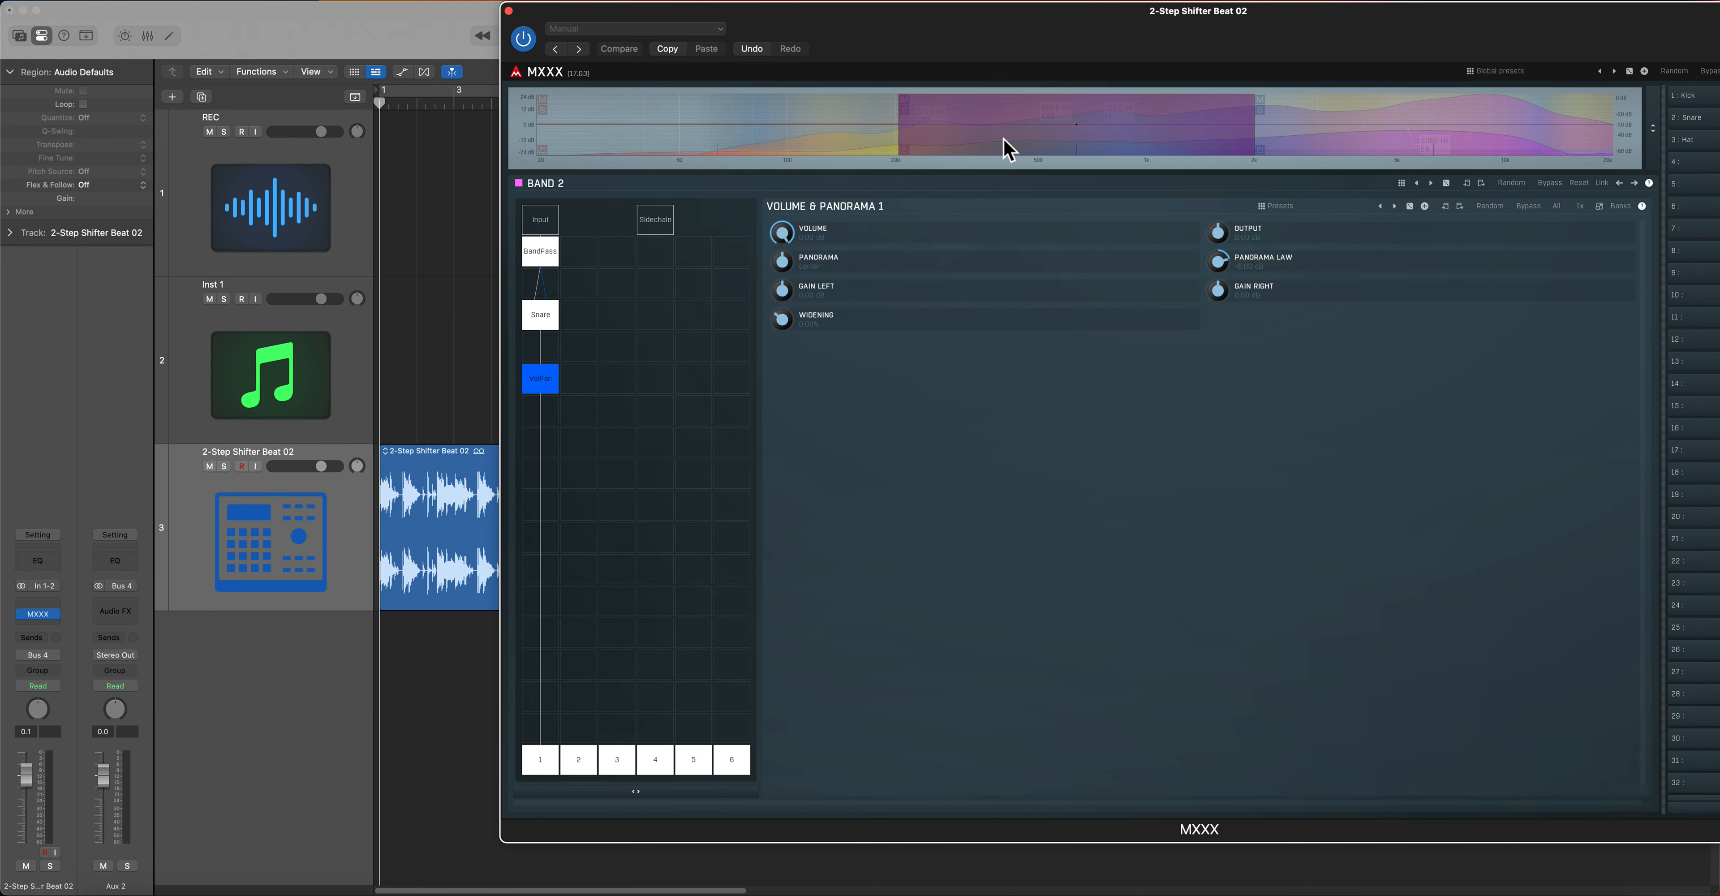
{"action": "left_click", "coordinate": [1349, 140]}
{"action": "left_click", "coordinate": [698, 150]}
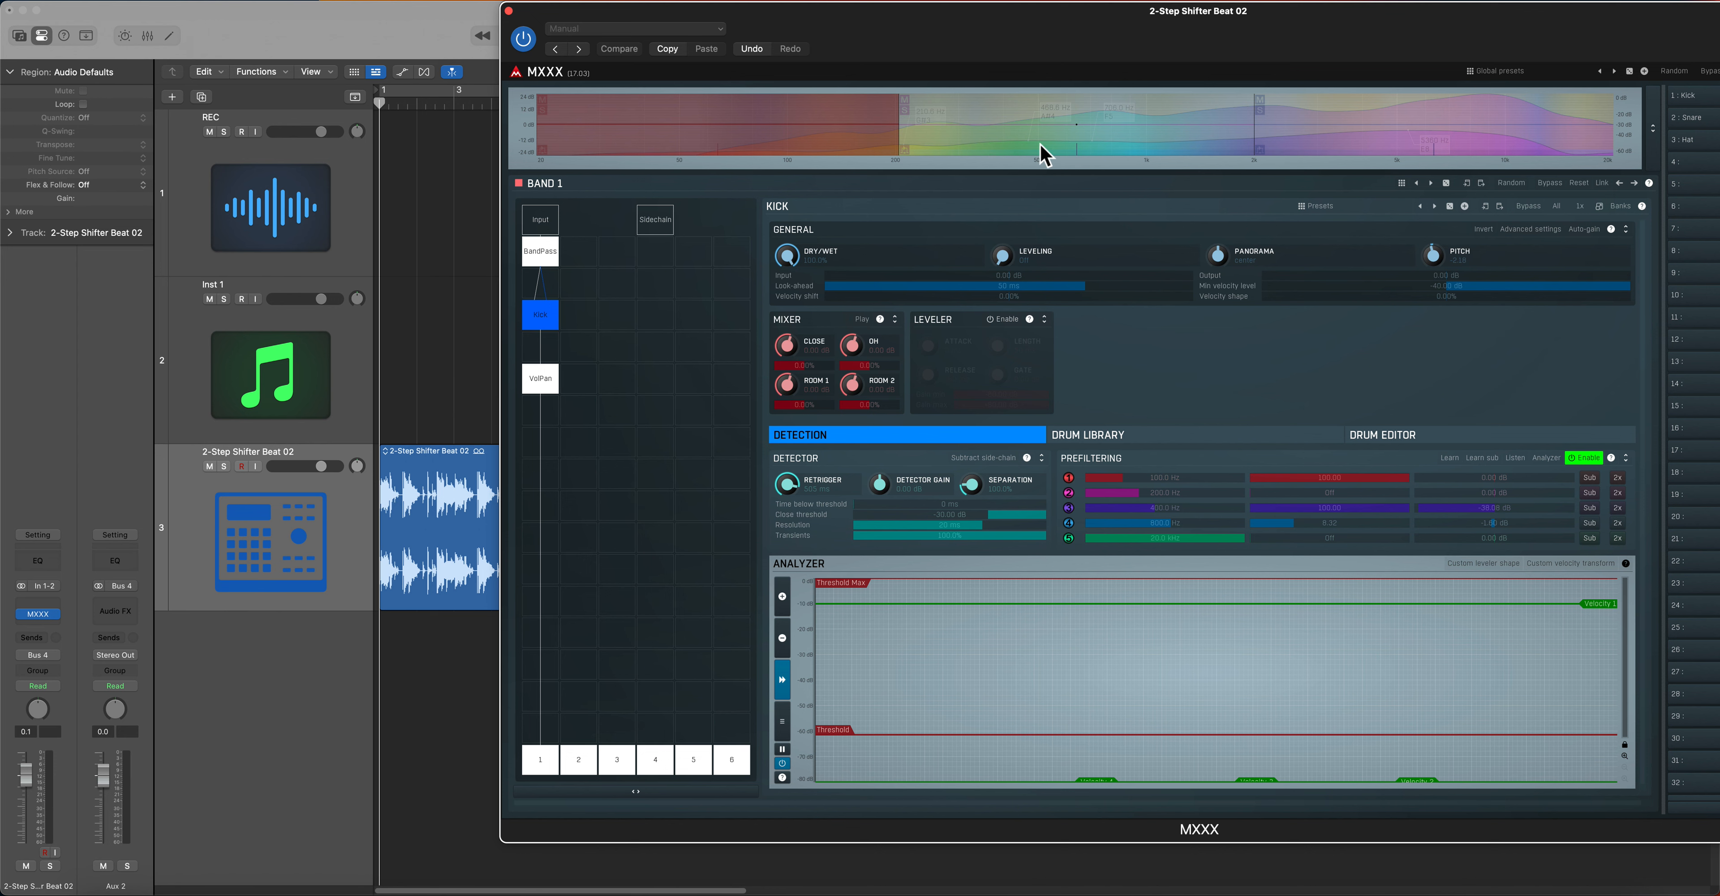
{"action": "left_click", "coordinate": [1339, 157]}
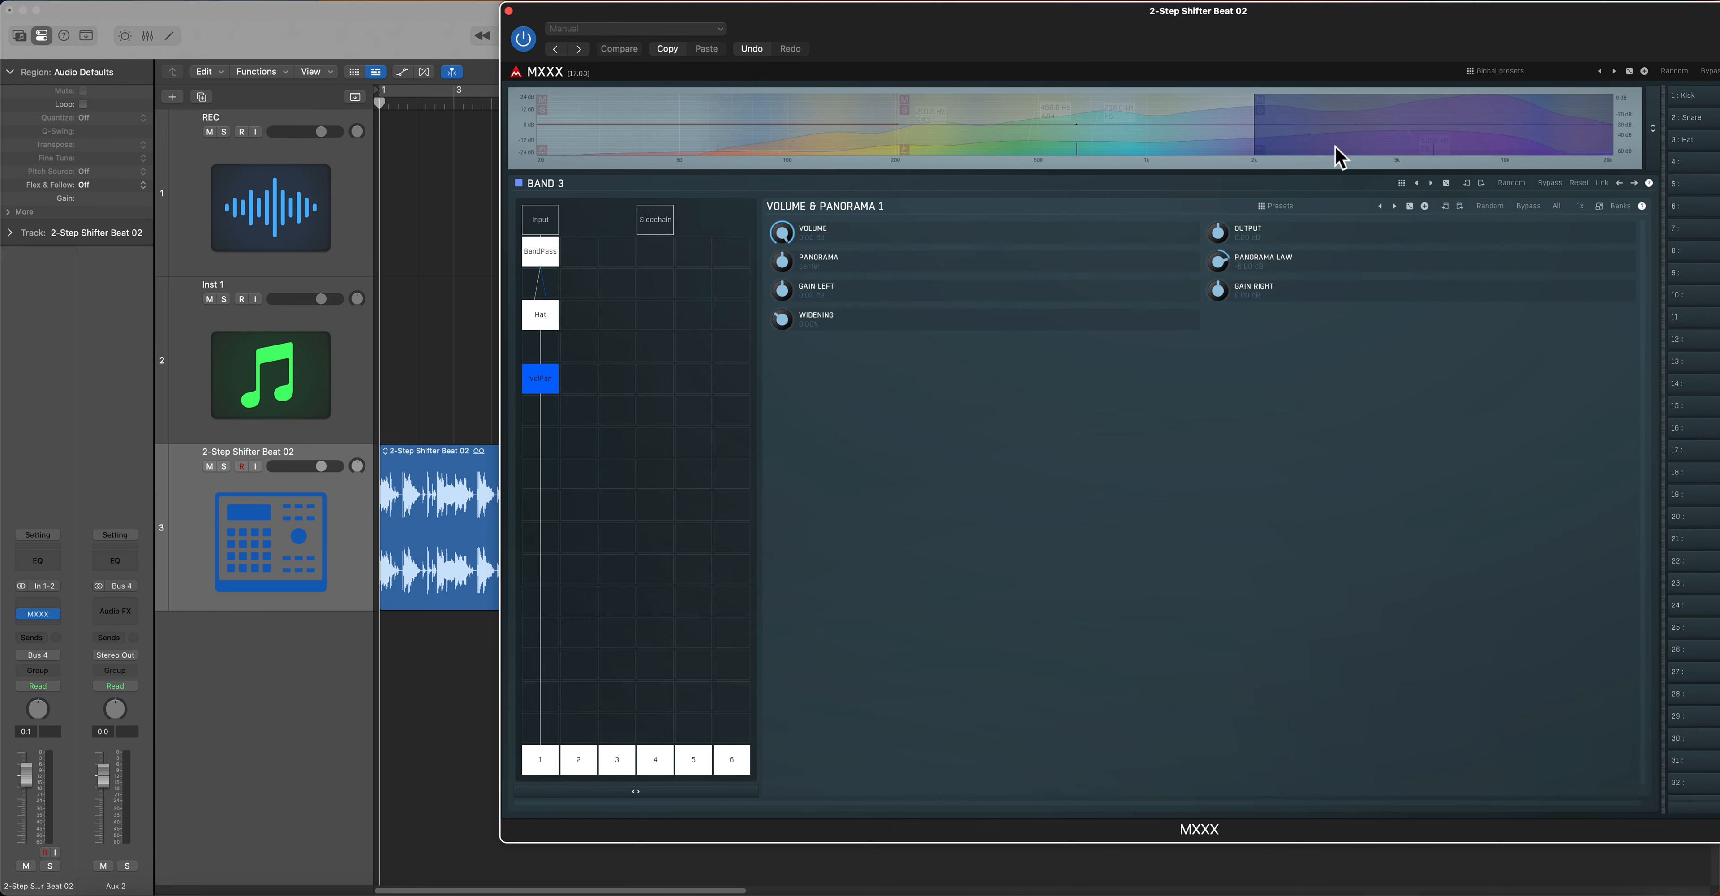
{"action": "left_click", "coordinate": [758, 141]}
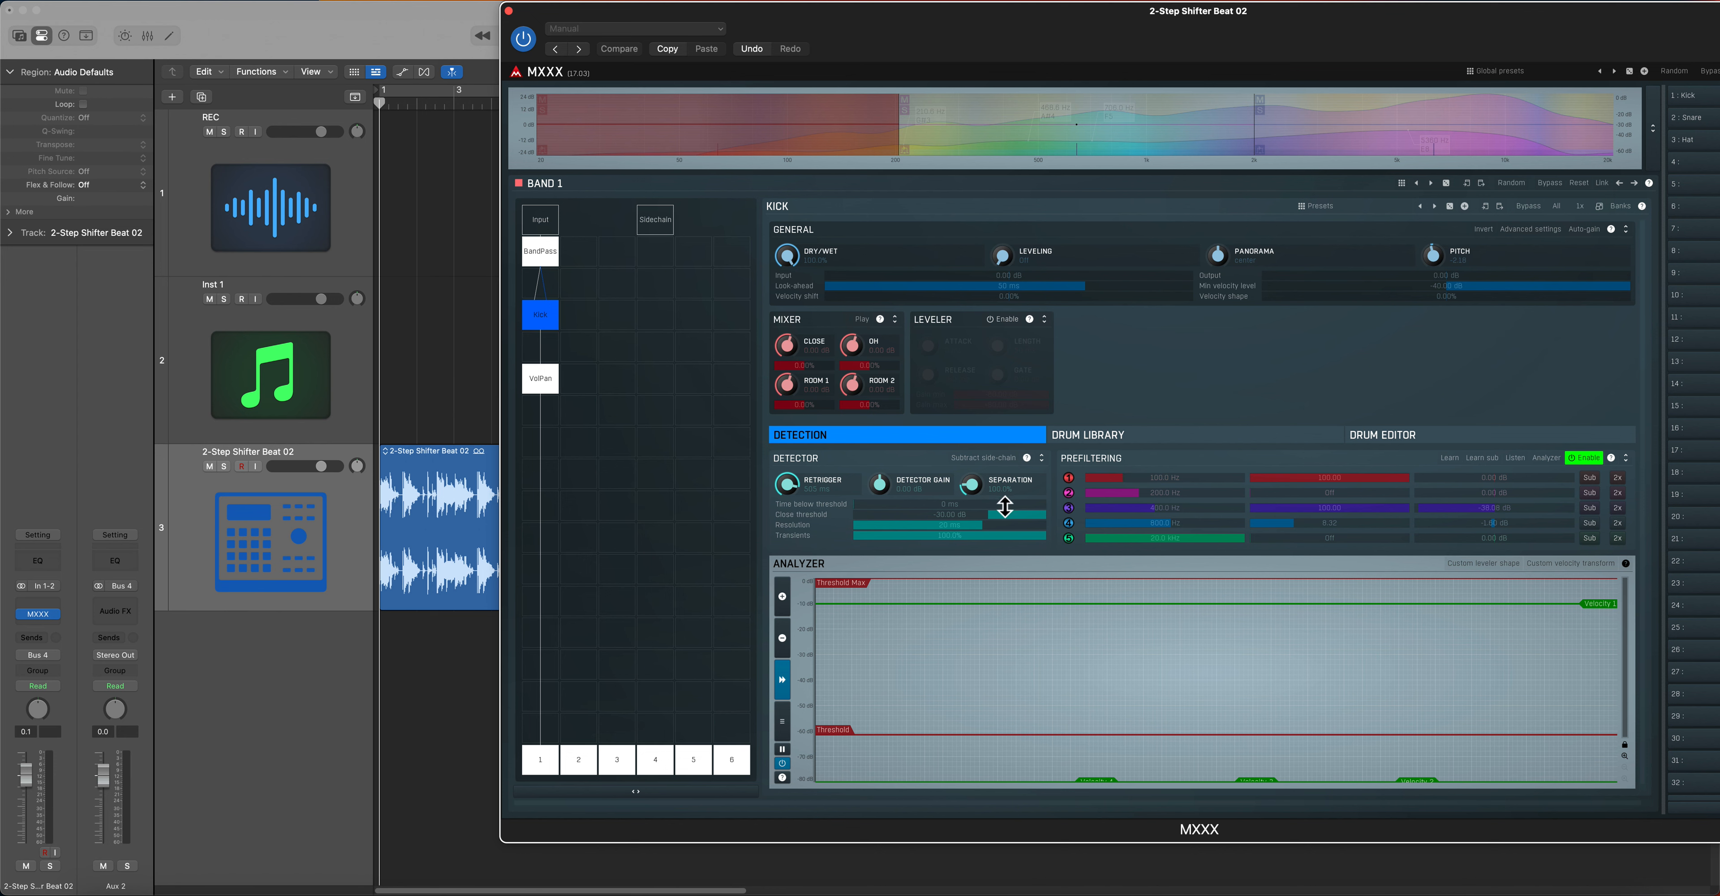
Open the BandPass module in band 1 to examine its filter settings, and move the plug-in window aside.
{"action": "left_click", "coordinate": [540, 251]}
{"action": "left_click_drag", "start_coordinate": [1001, 11], "coordinate": [1192, 26]}
{"action": "left_click_drag", "start_coordinate": [816, 43], "coordinate": [778, 49]}
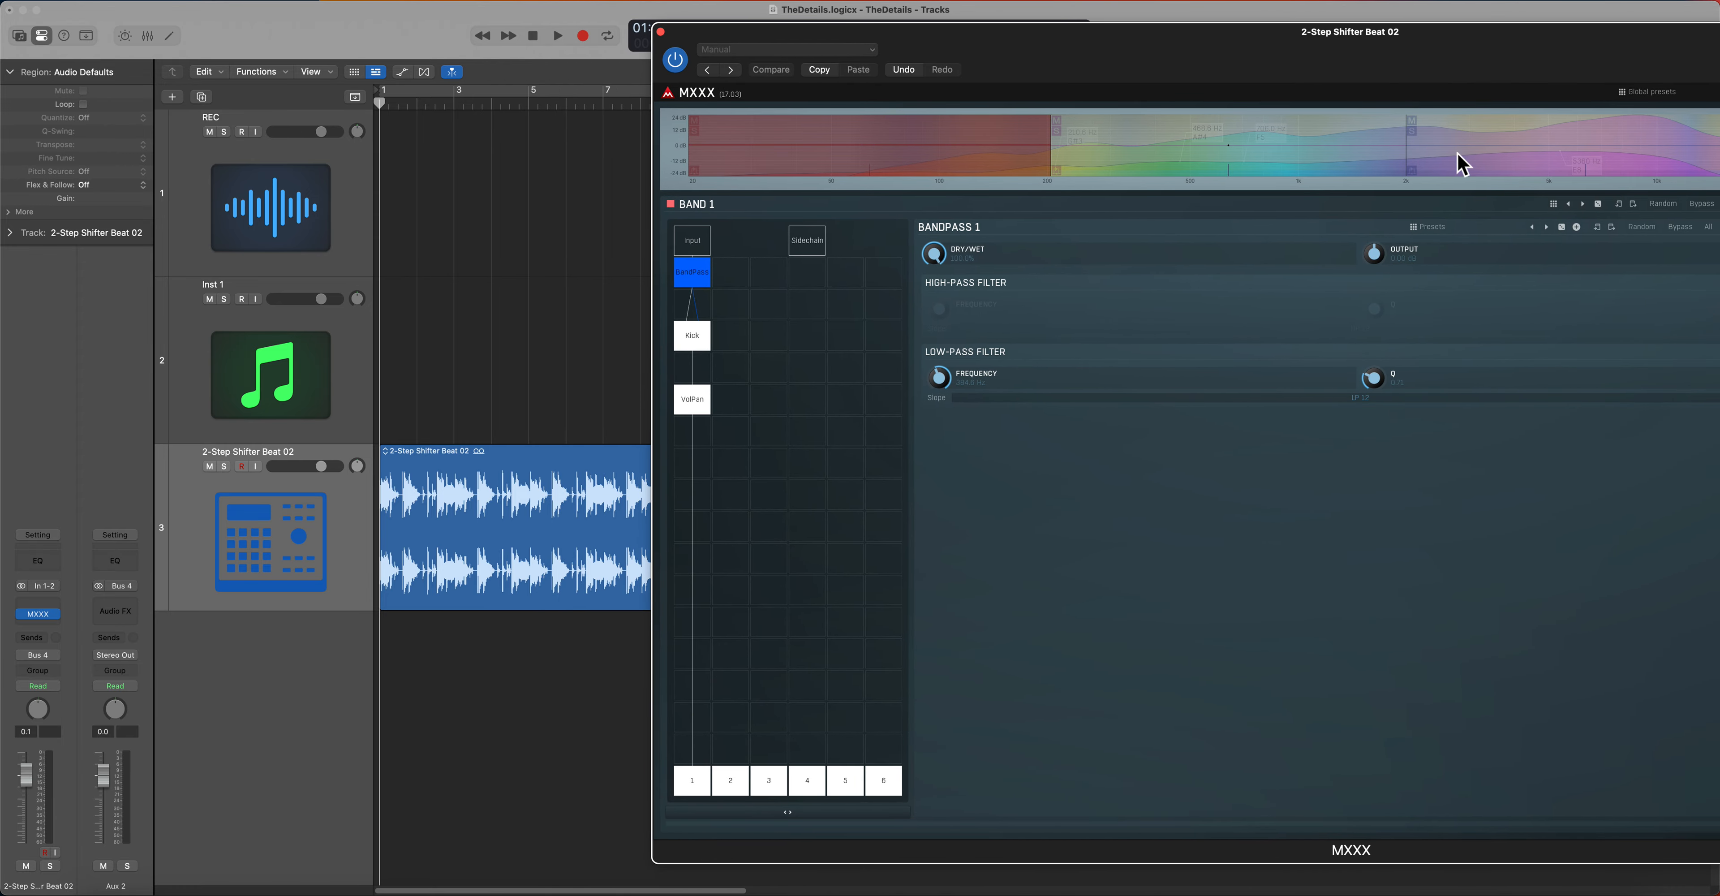
Select band 3, open its Hat module and expand the Detector section.
{"action": "left_click", "coordinate": [1175, 164]}
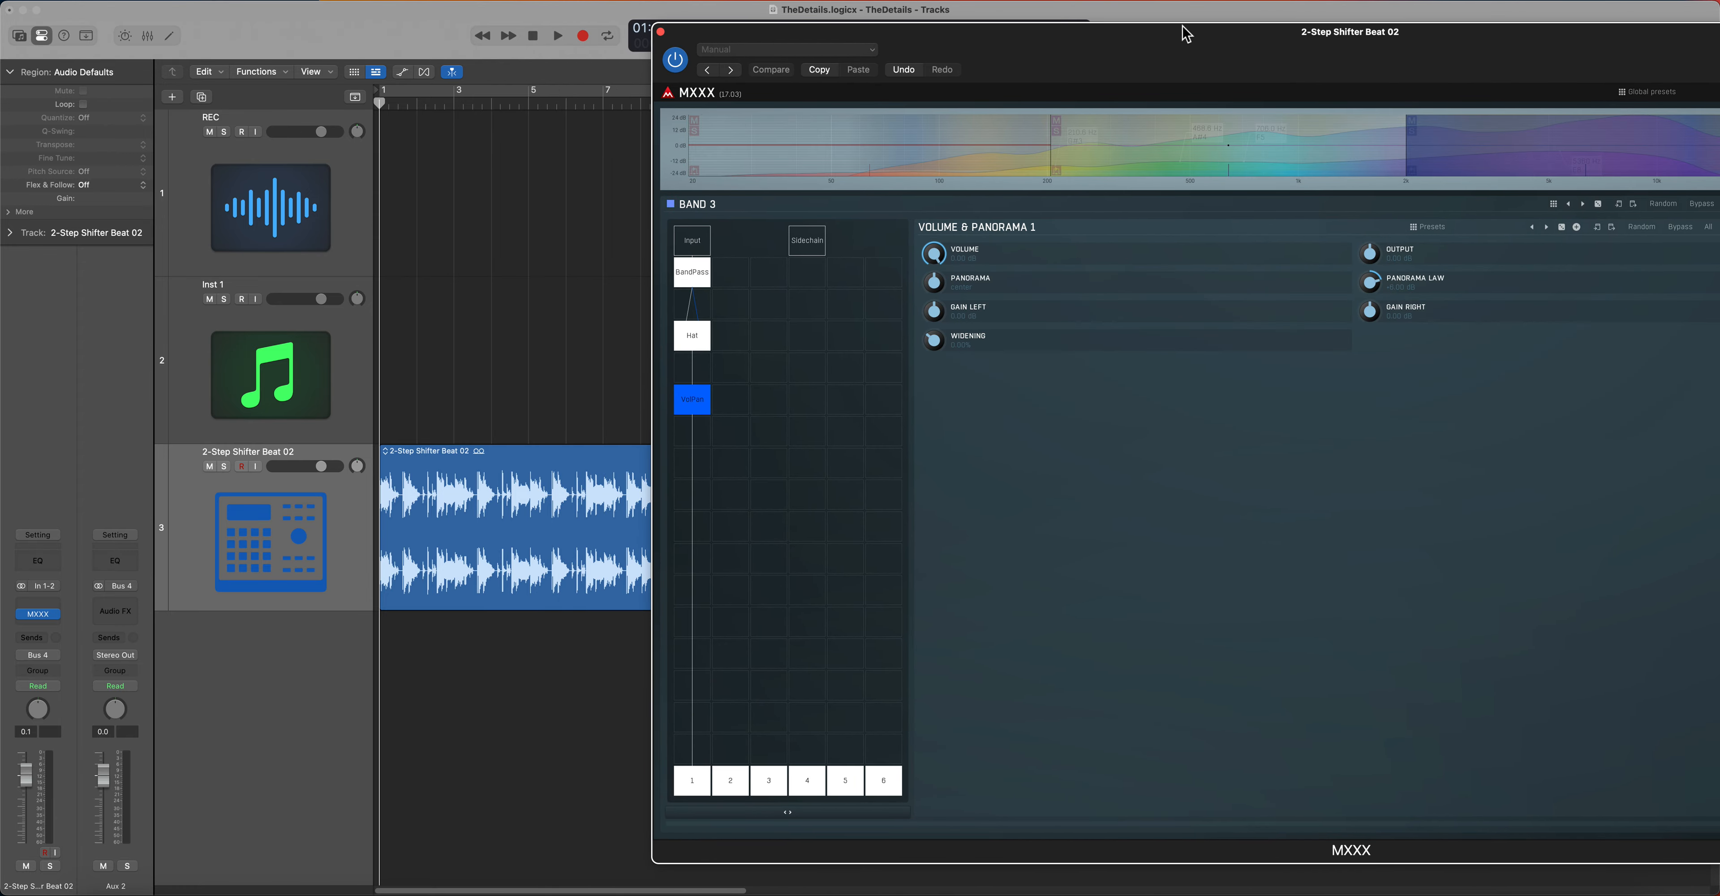
{"action": "left_click_drag", "start_coordinate": [1178, 35], "coordinate": [1255, 65]}
{"action": "left_click_drag", "start_coordinate": [955, 58], "coordinate": [1296, 79]}
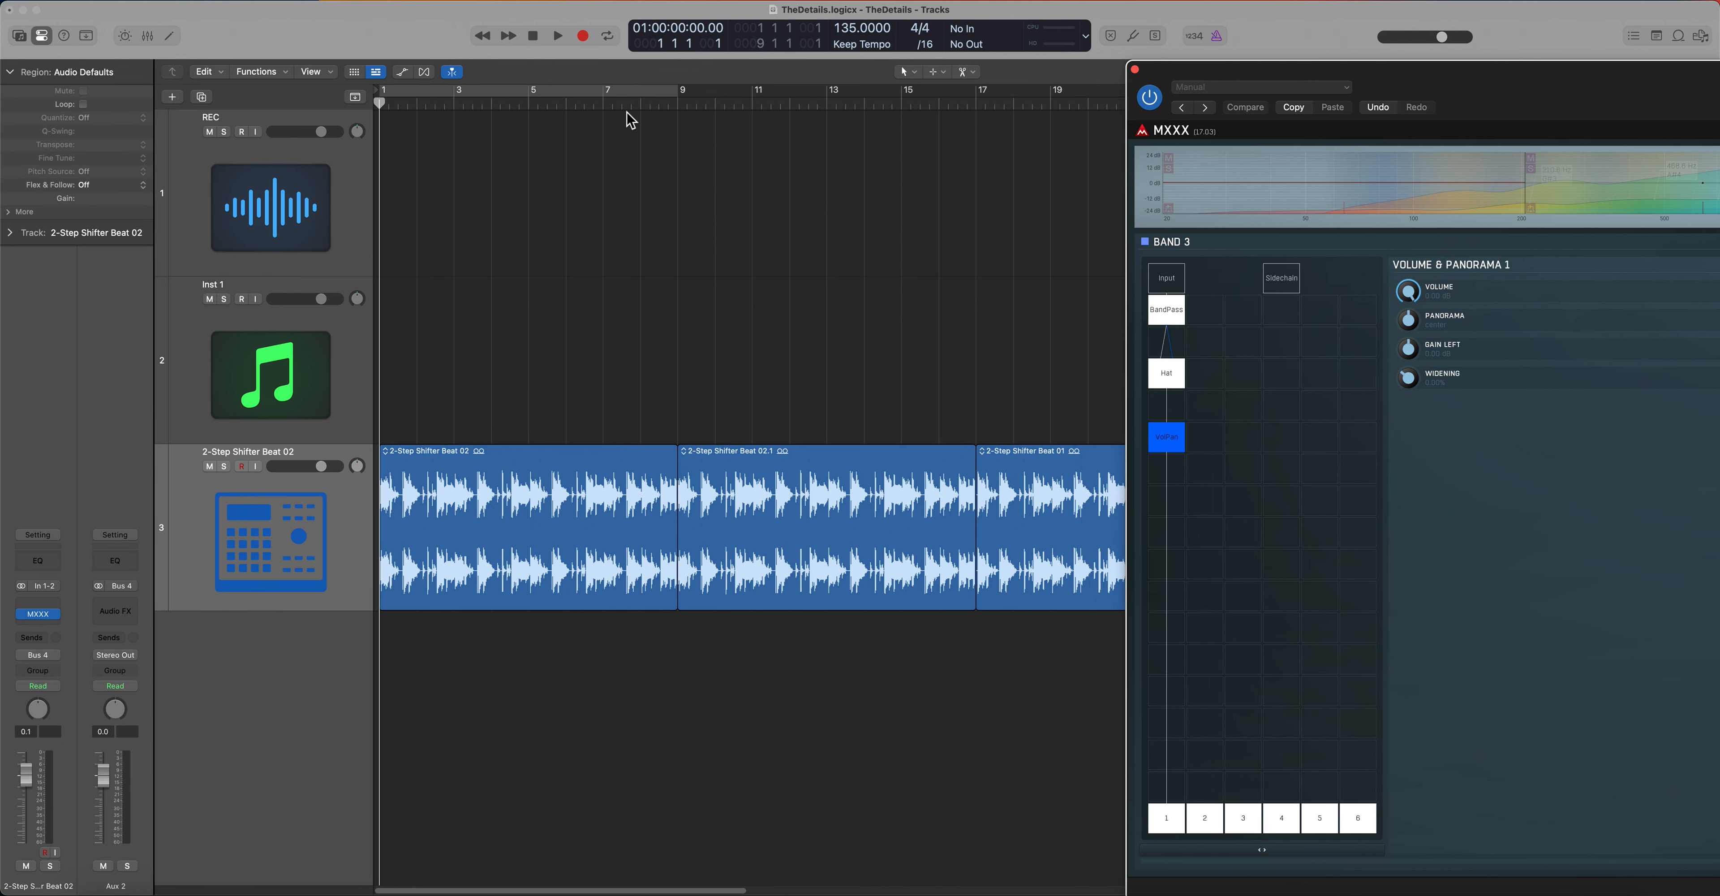
{"action": "left_click_drag", "start_coordinate": [1199, 79], "coordinate": [731, 71]}
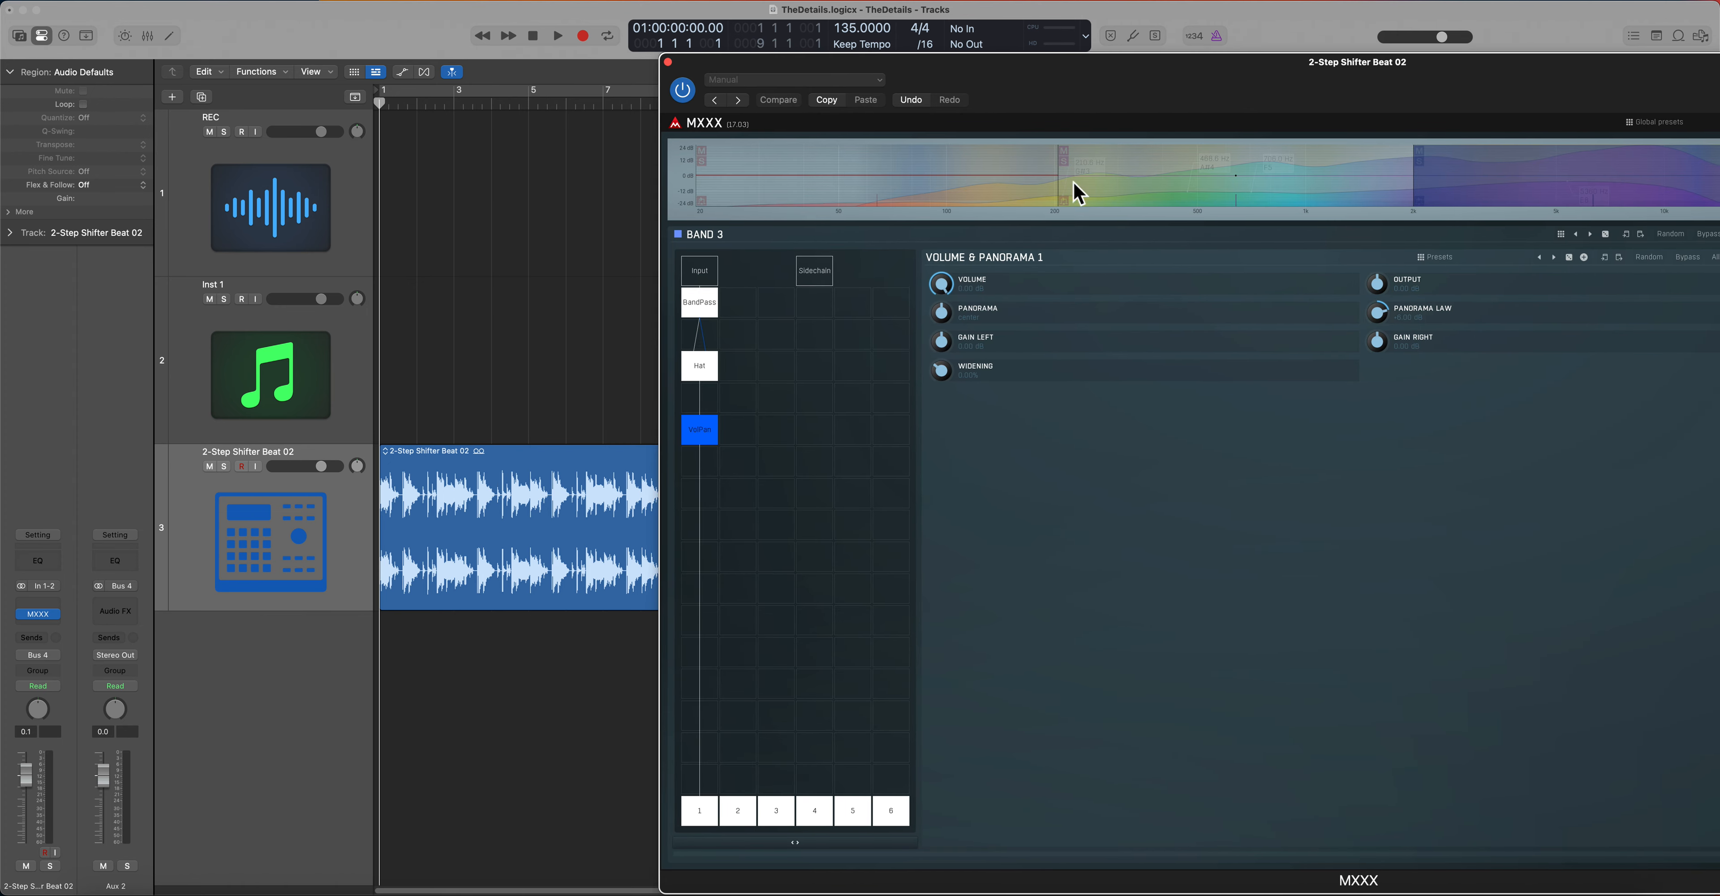
{"action": "left_click", "coordinate": [698, 371]}
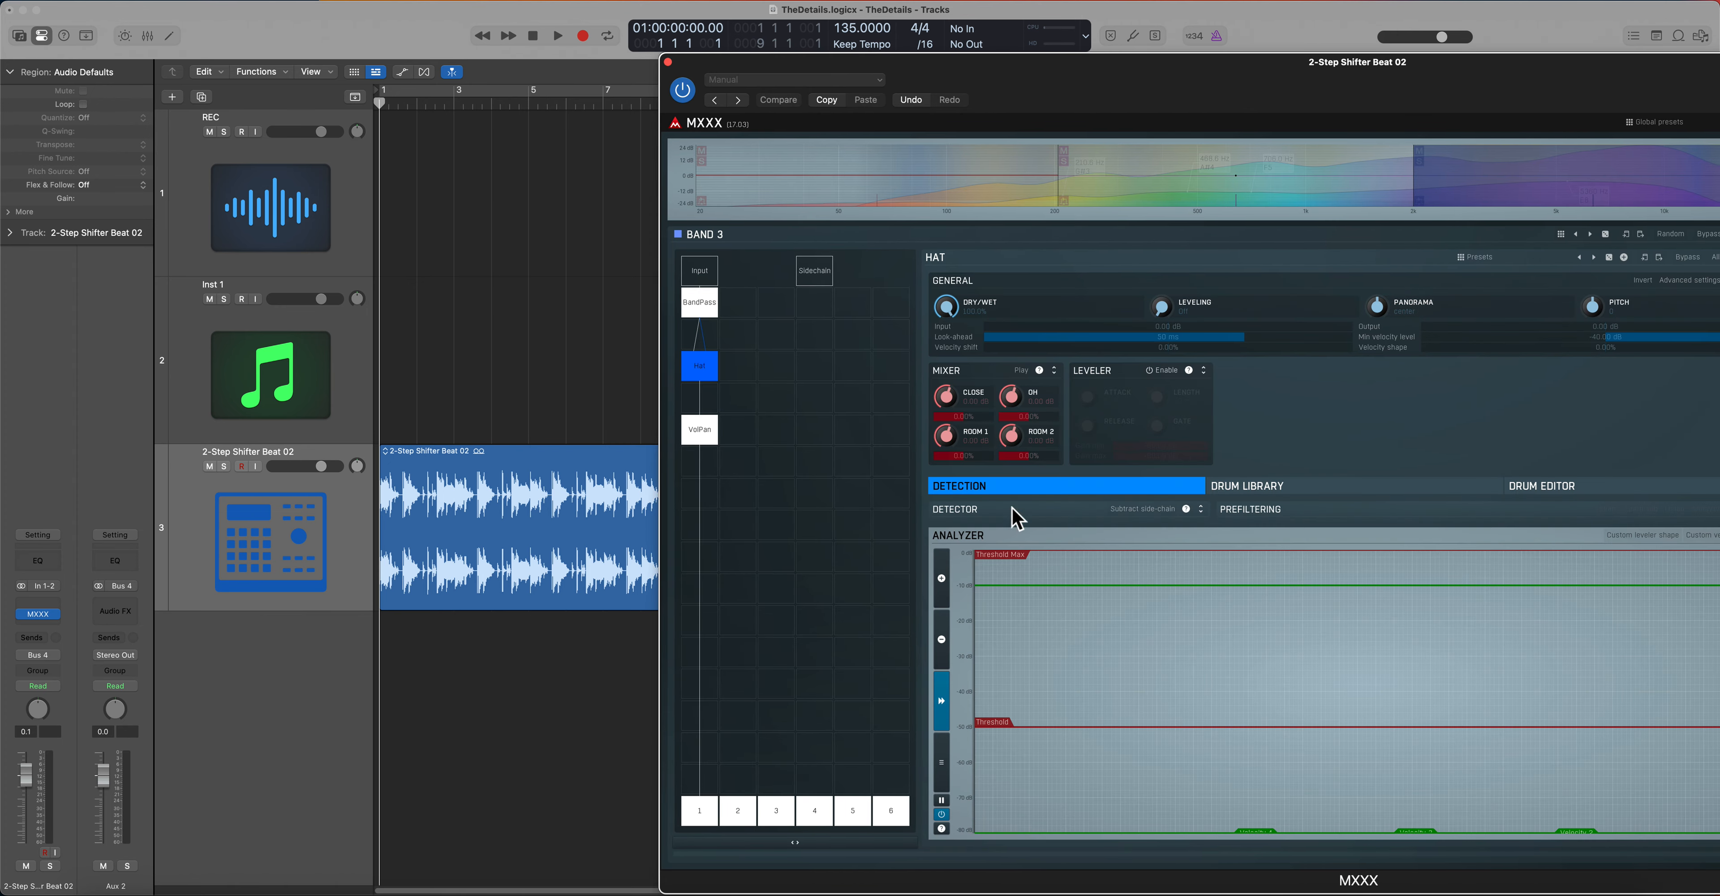
{"action": "left_click", "coordinate": [1200, 508]}
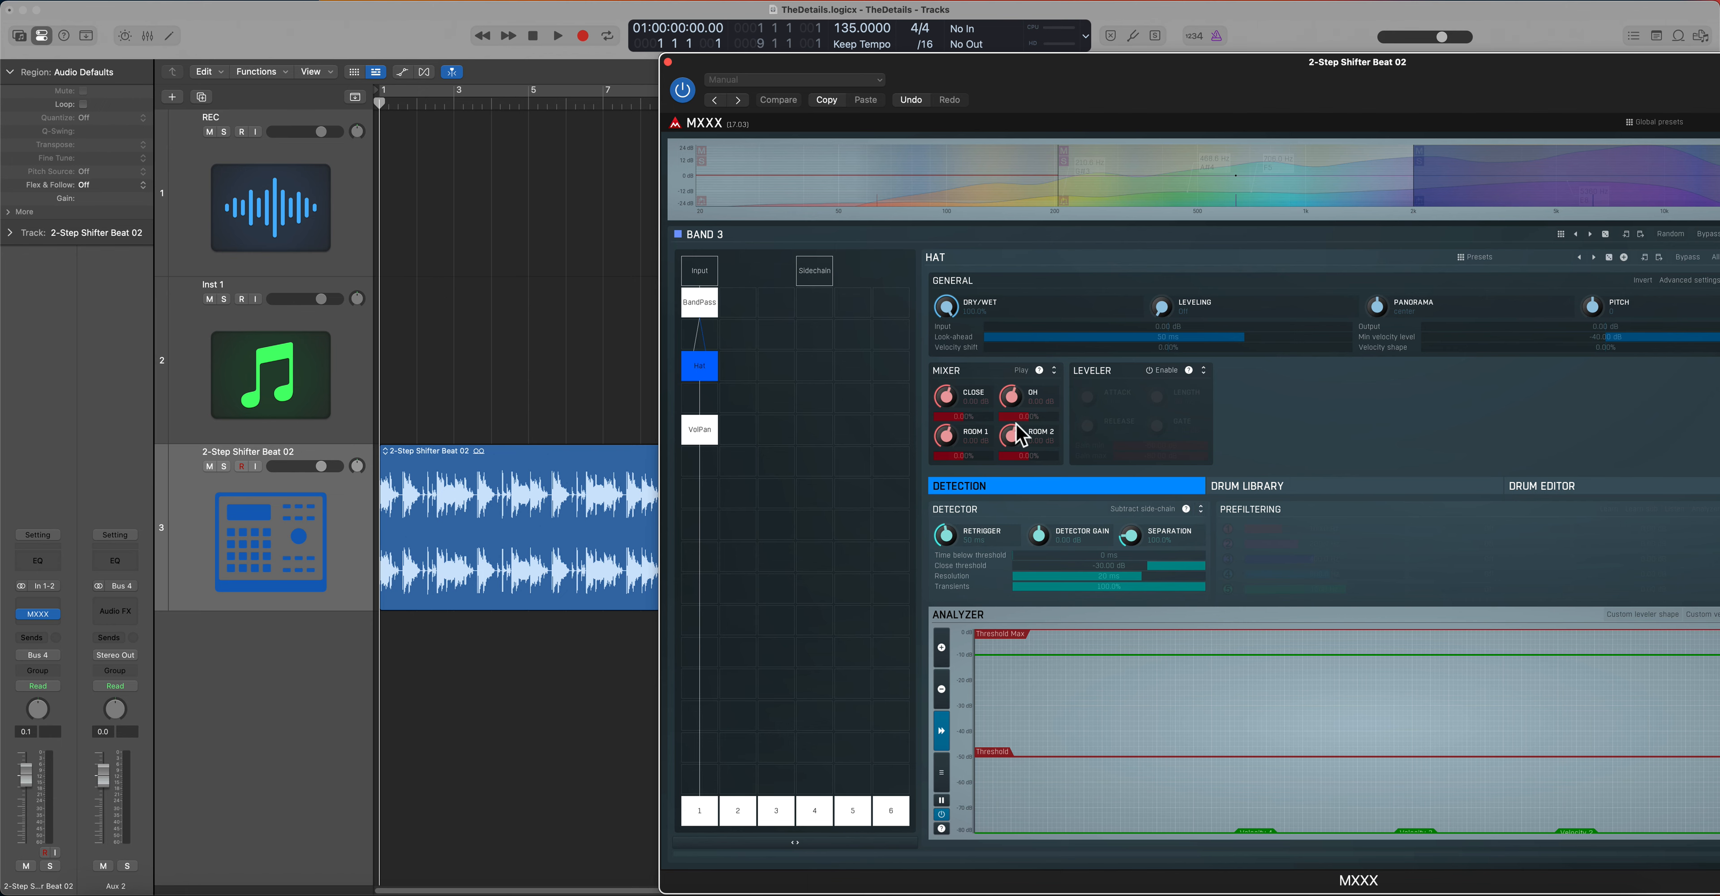
Open the Hat module's drum library, glance at band 1 and return to band 3.
{"action": "left_click_drag", "start_coordinate": [1220, 88], "coordinate": [914, 13]}
{"action": "left_click", "coordinate": [973, 442]}
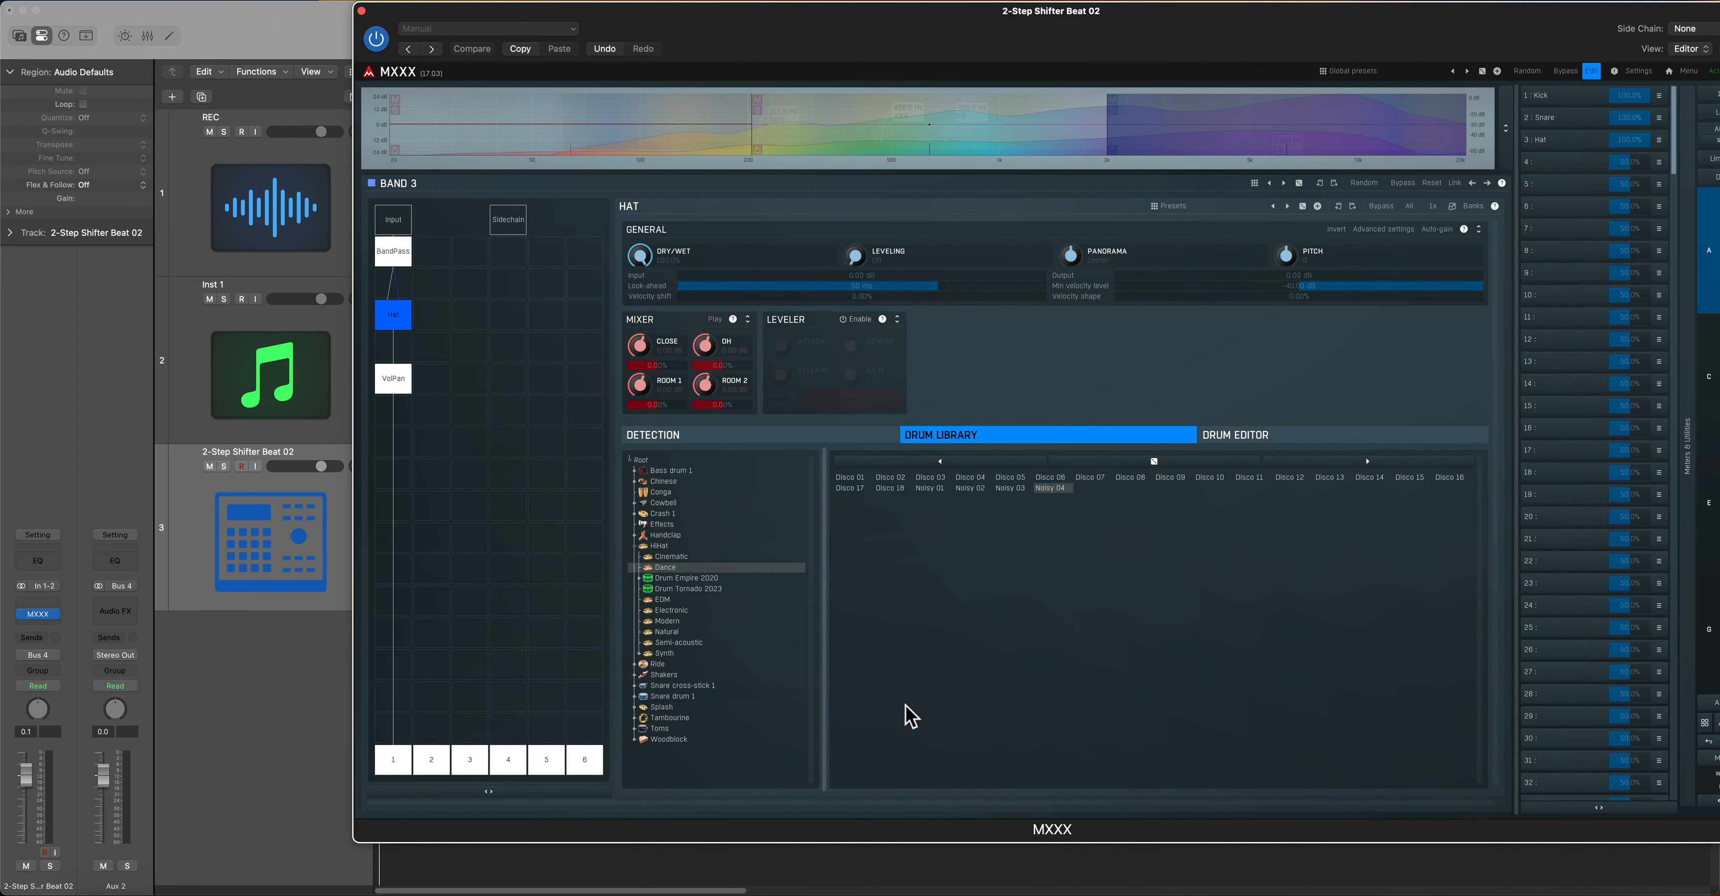
{"action": "left_click", "coordinate": [694, 142]}
{"action": "left_click", "coordinate": [1181, 143]}
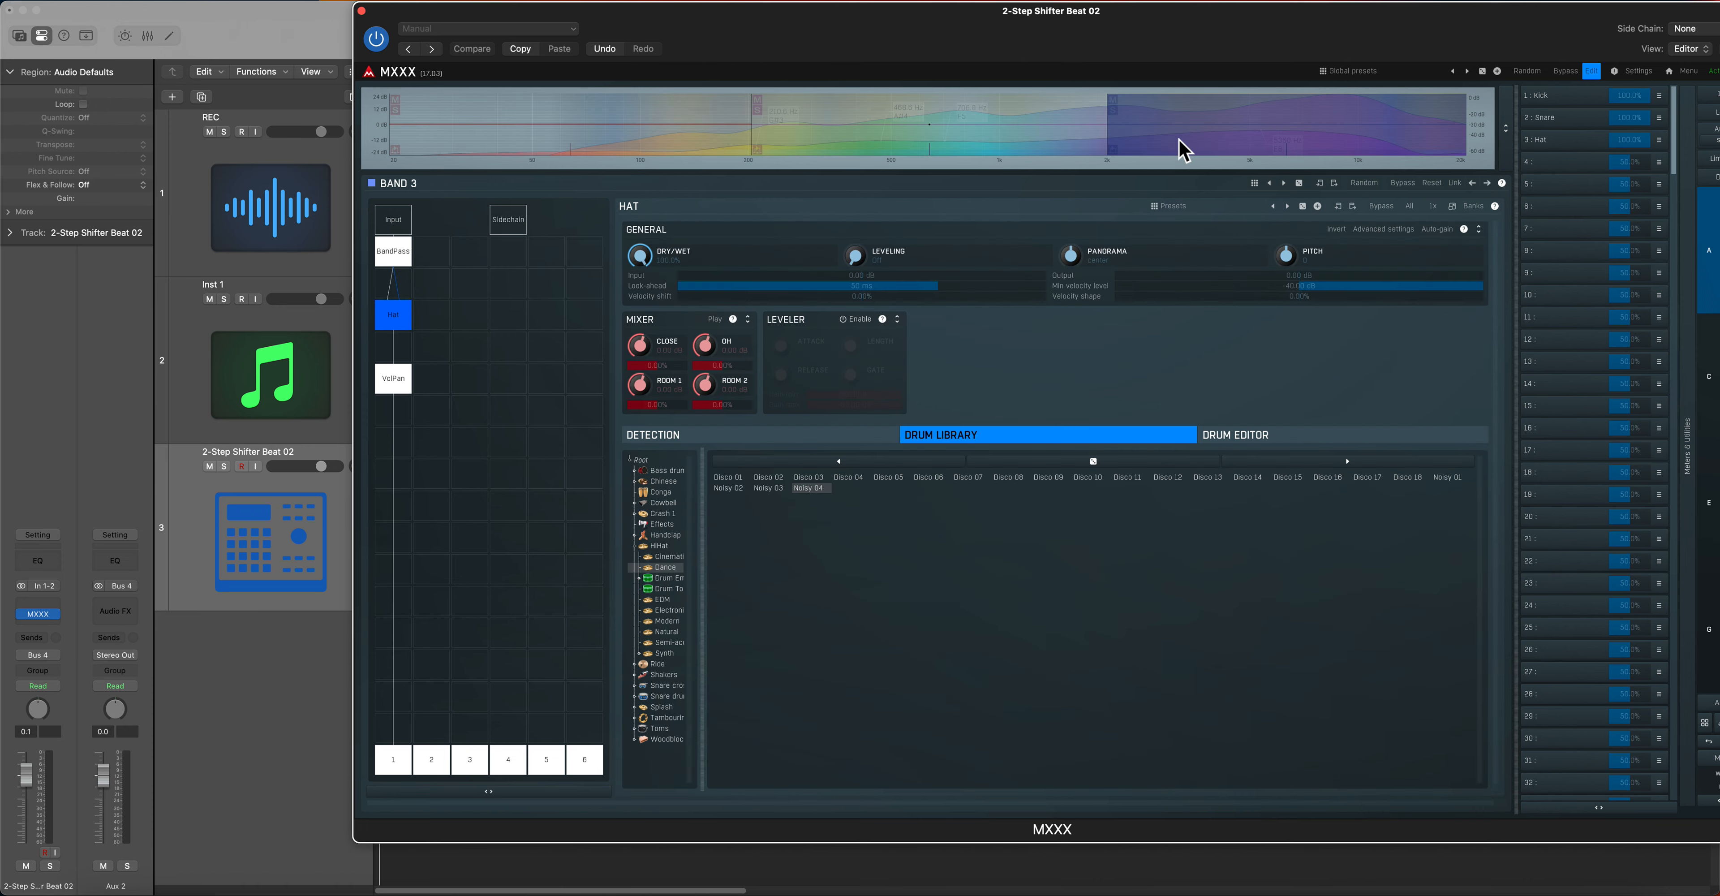
{"action": "left_click_drag", "start_coordinate": [693, 34], "coordinate": [823, 48]}
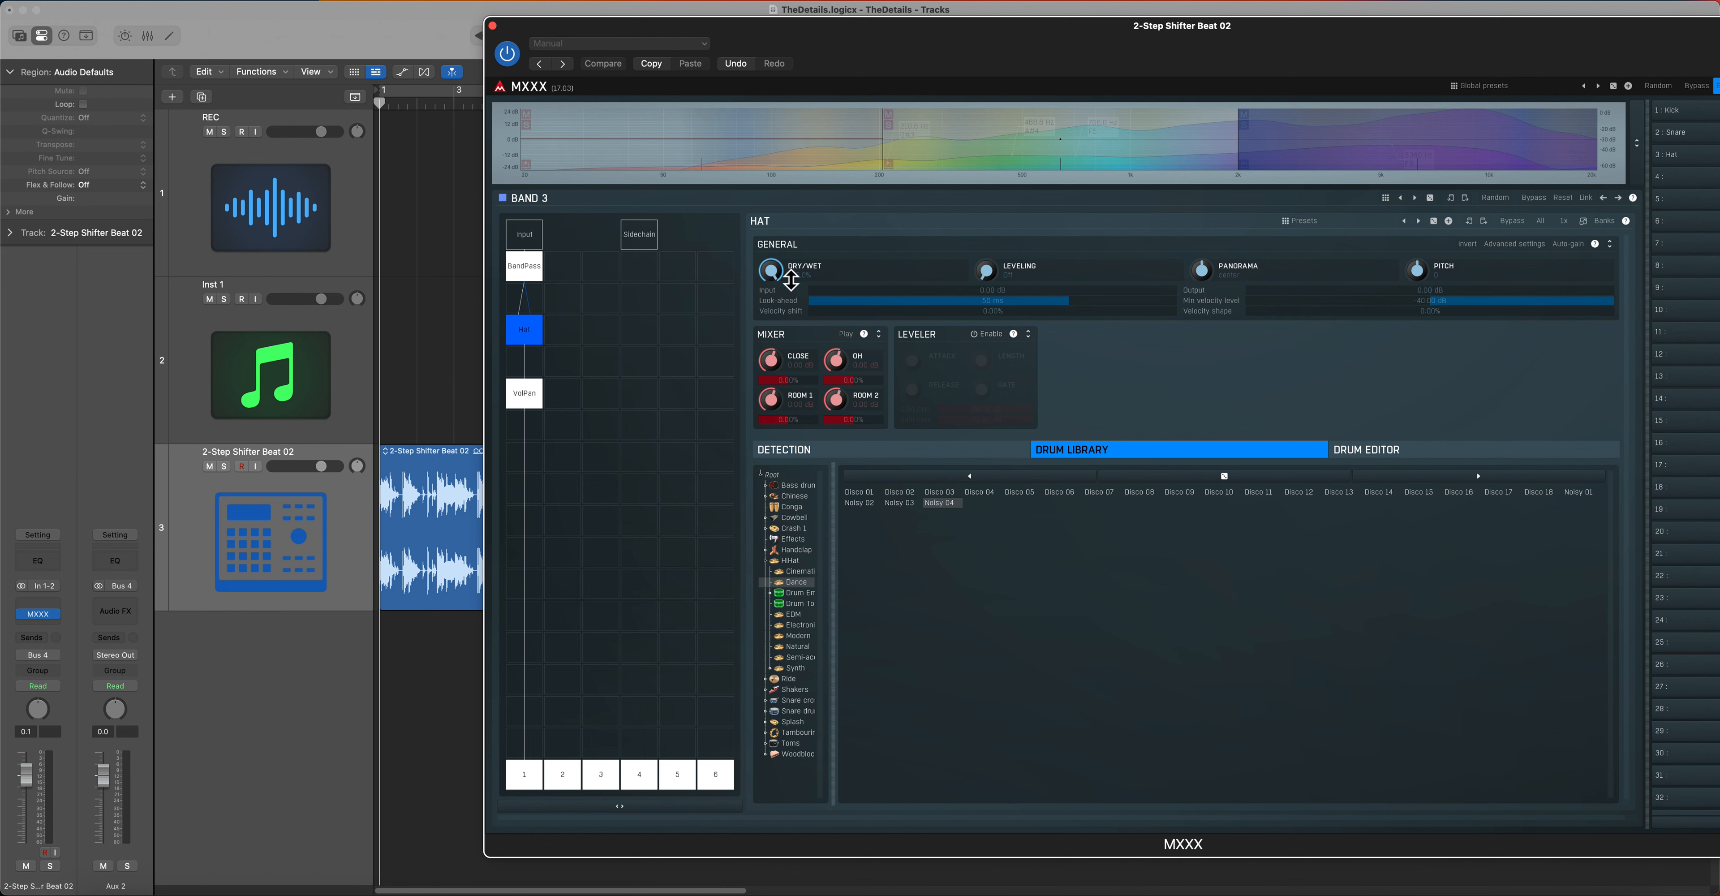